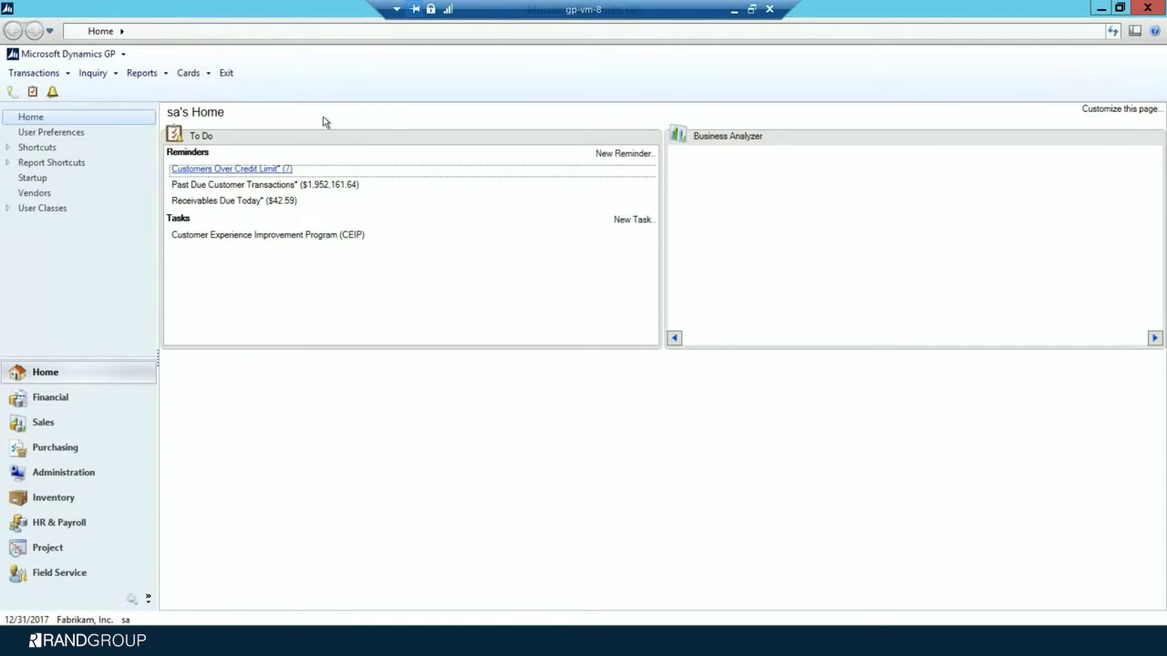
- Open the Master Posting routine and limit the batch list to the Financial series
click(78, 55)
mouse_move(69, 125)
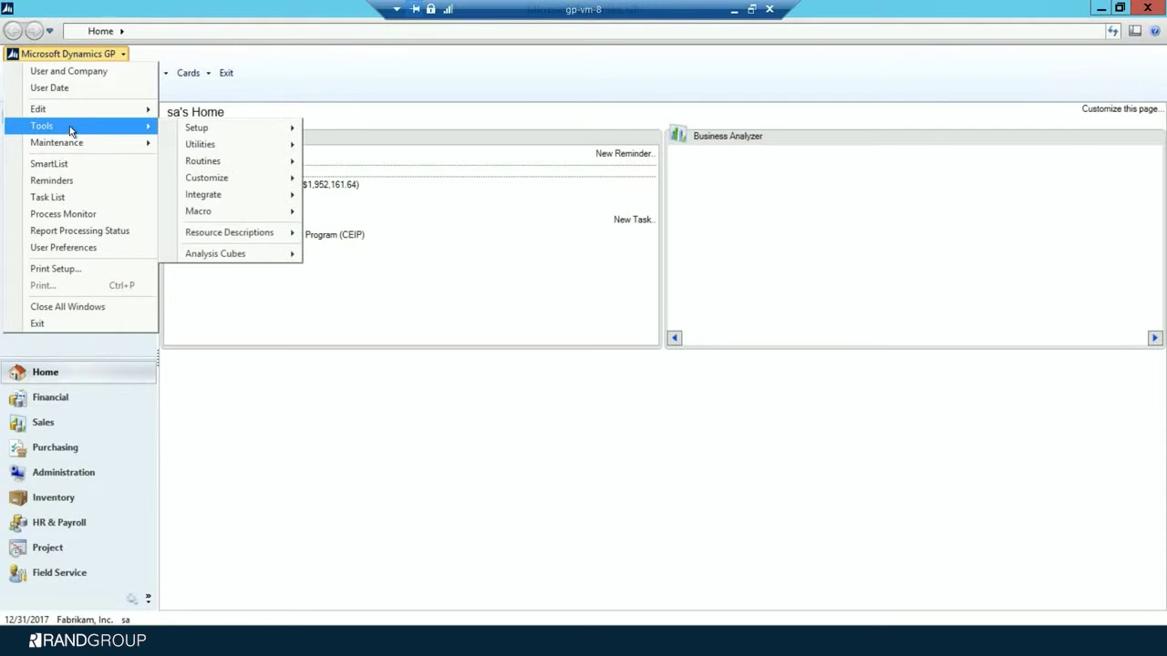
mouse_move(236, 161)
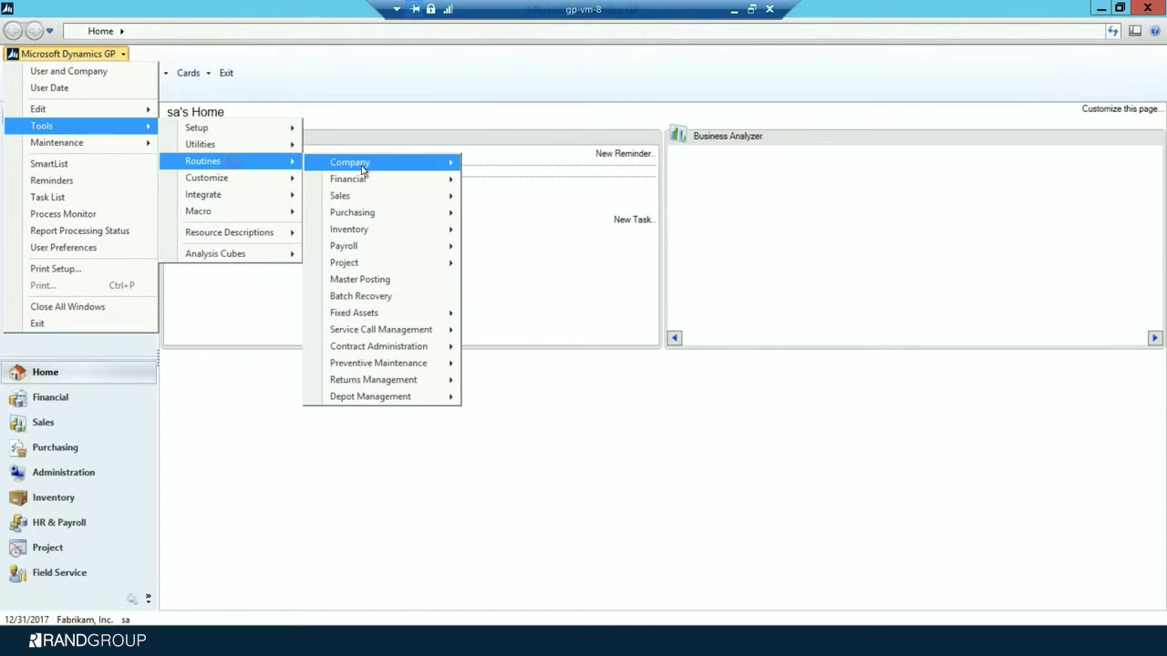
click(374, 279)
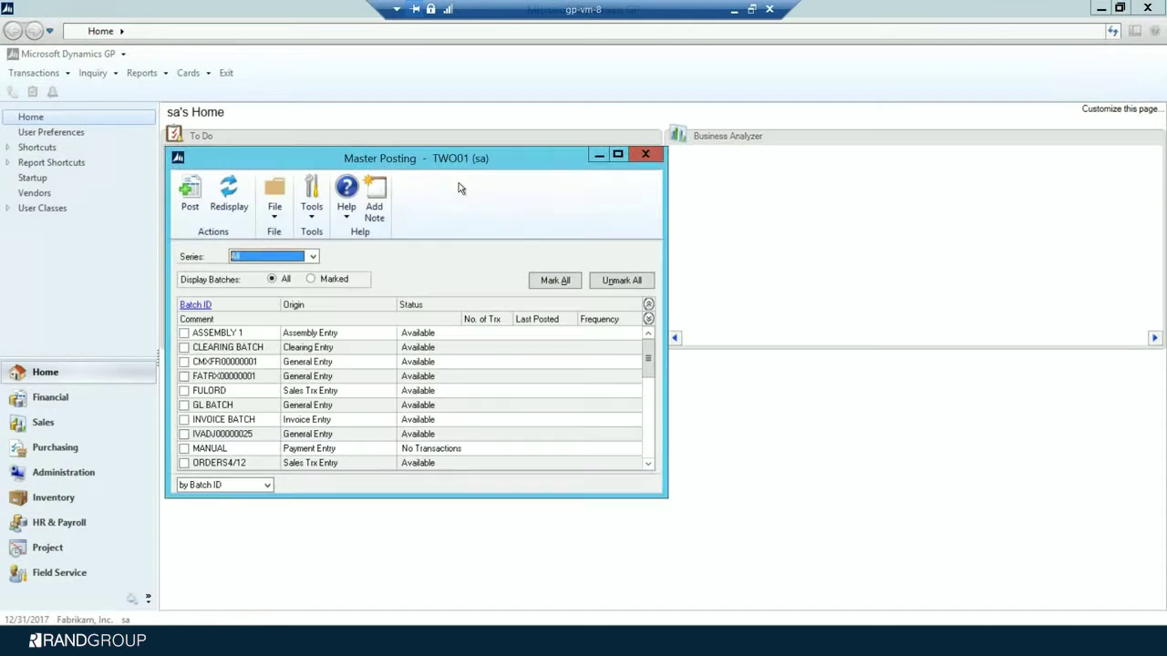
drag(469, 147, 519, 102)
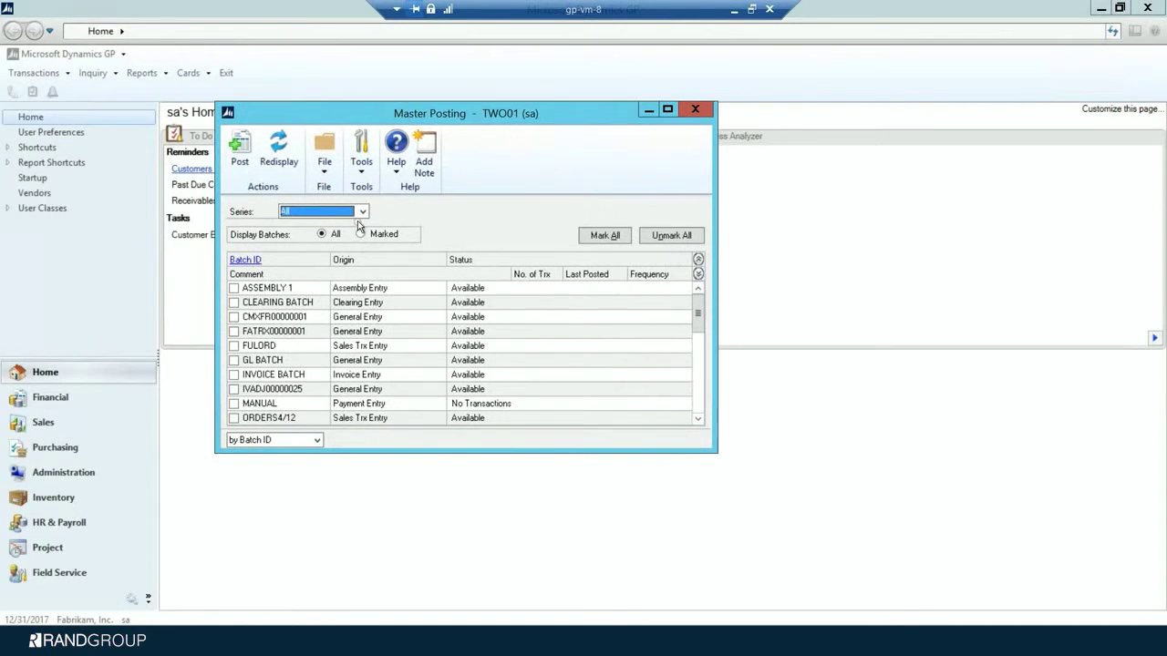
click(362, 211)
click(321, 237)
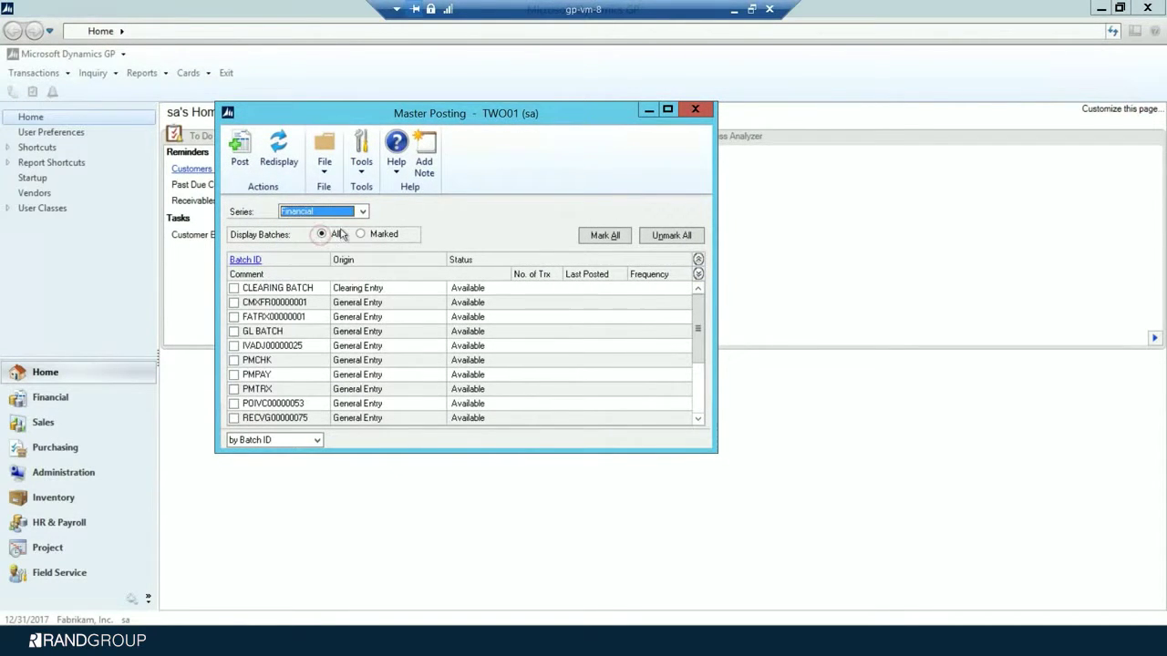
- Mark and post all Financial batches, cancel the posting journal report destinations, and close Master Posting
click(696, 375)
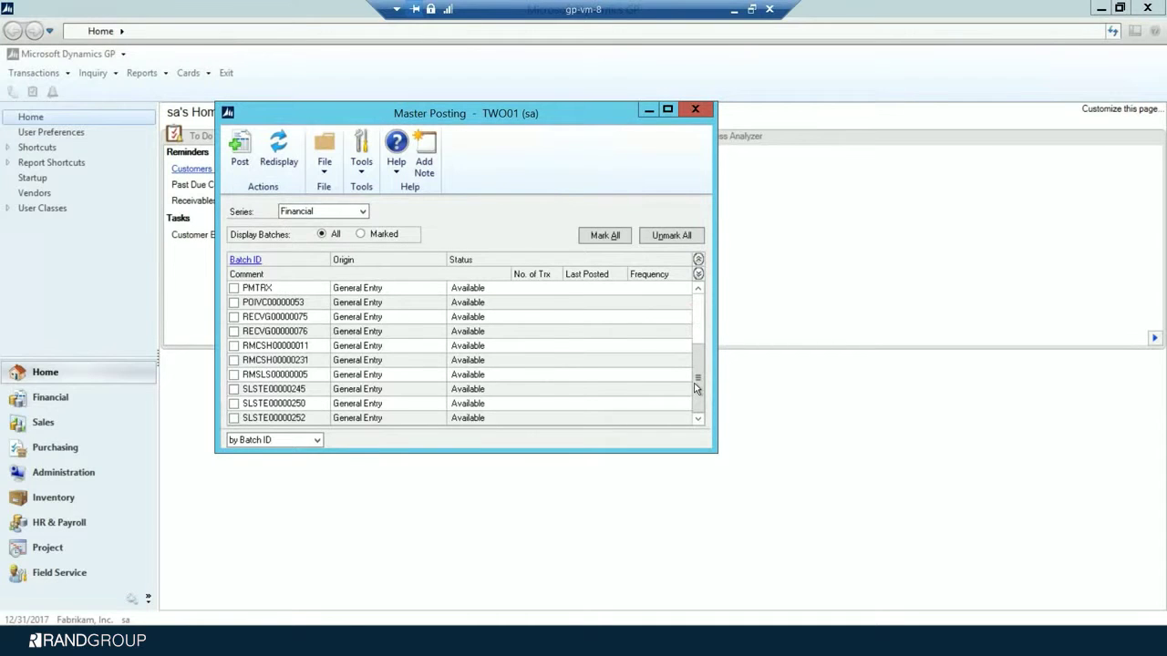
click(698, 299)
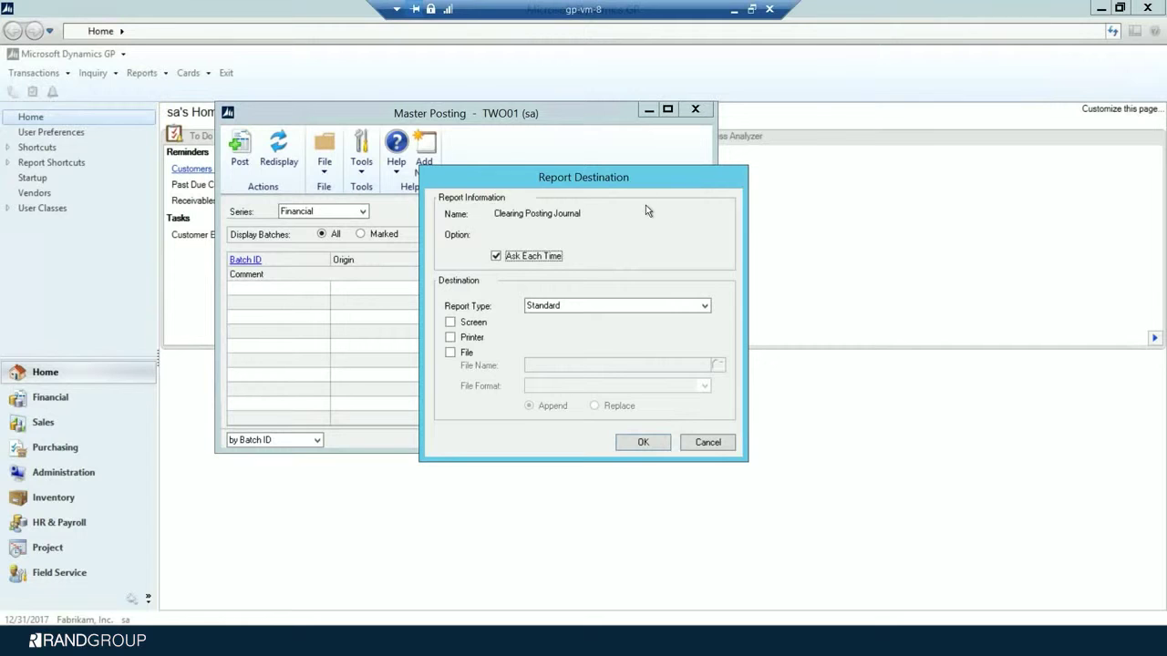
click(717, 445)
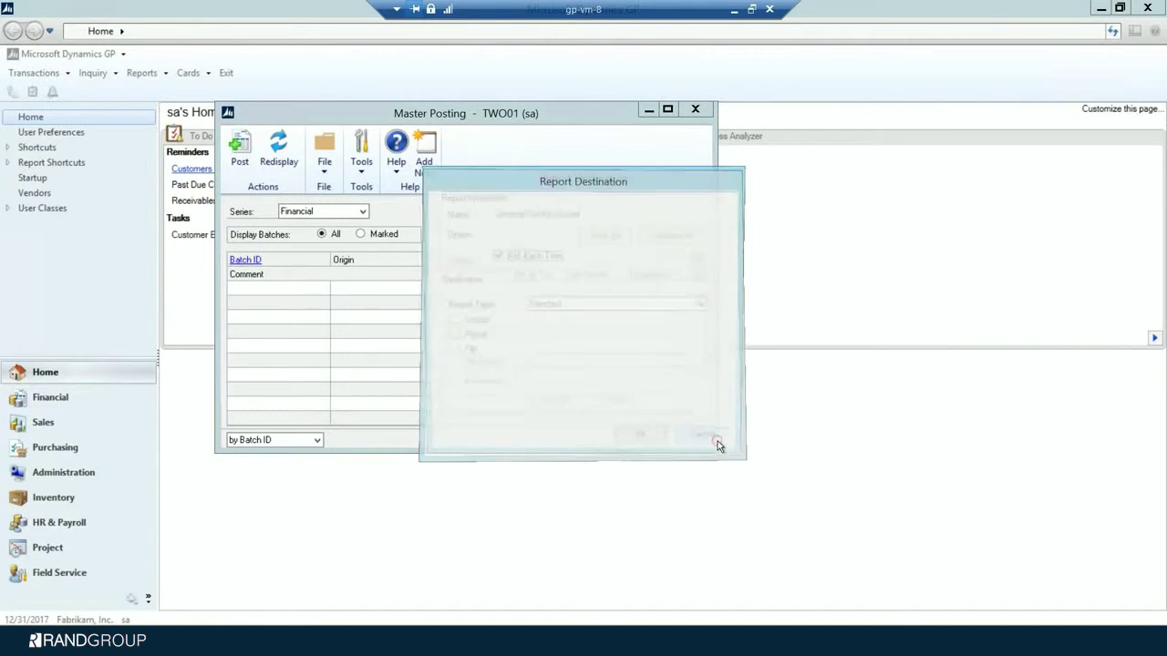
click(709, 443)
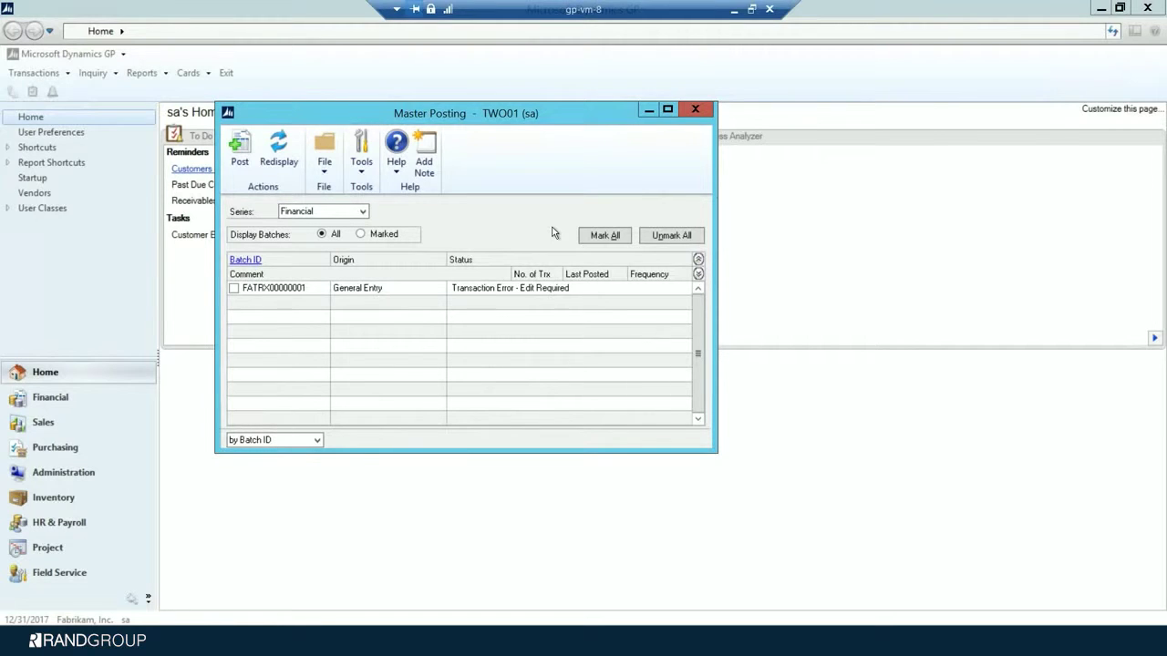
drag(583, 122, 583, 120)
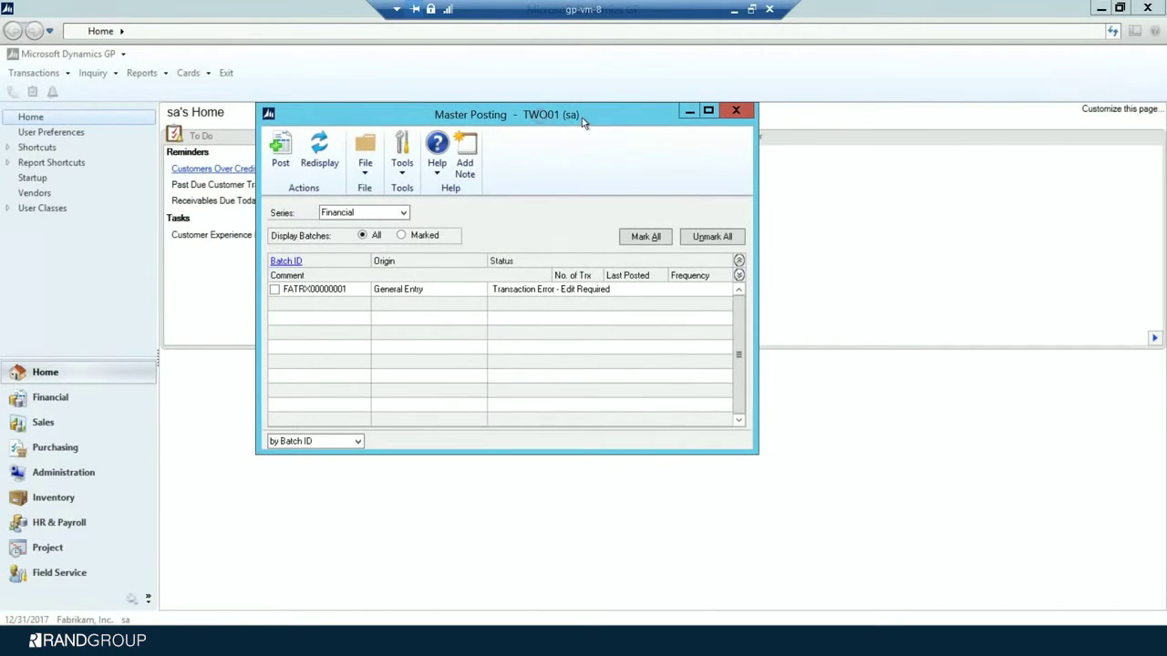
click(735, 111)
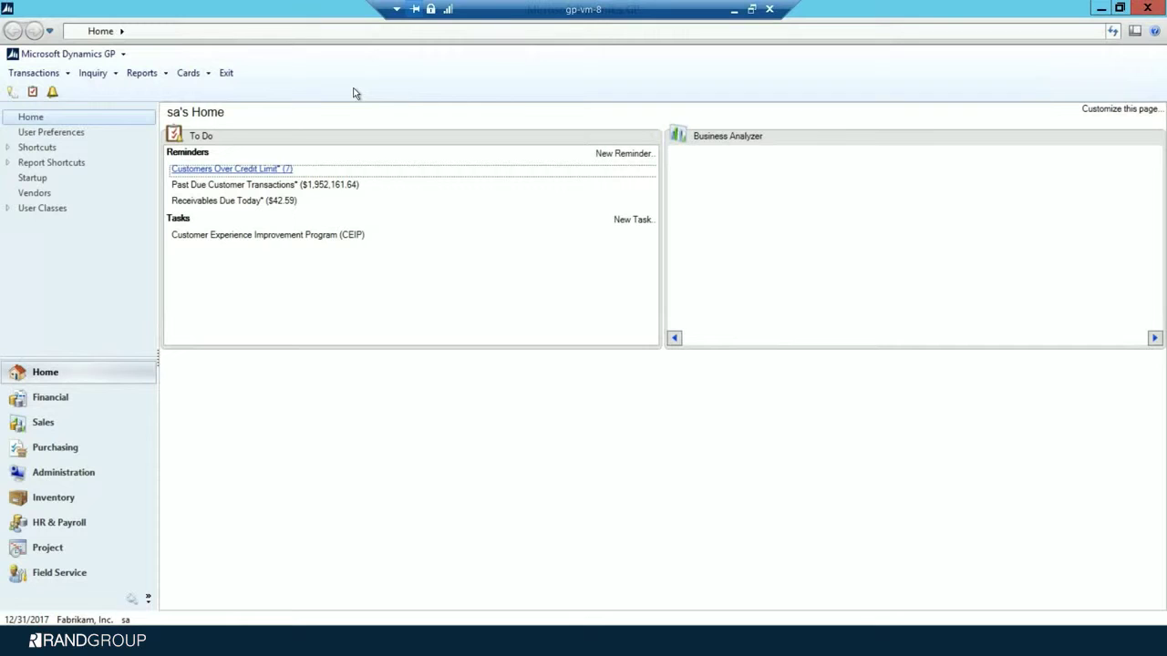
- Open the financial Chart of Accounts Report and choose the All Accounts report
click(141, 73)
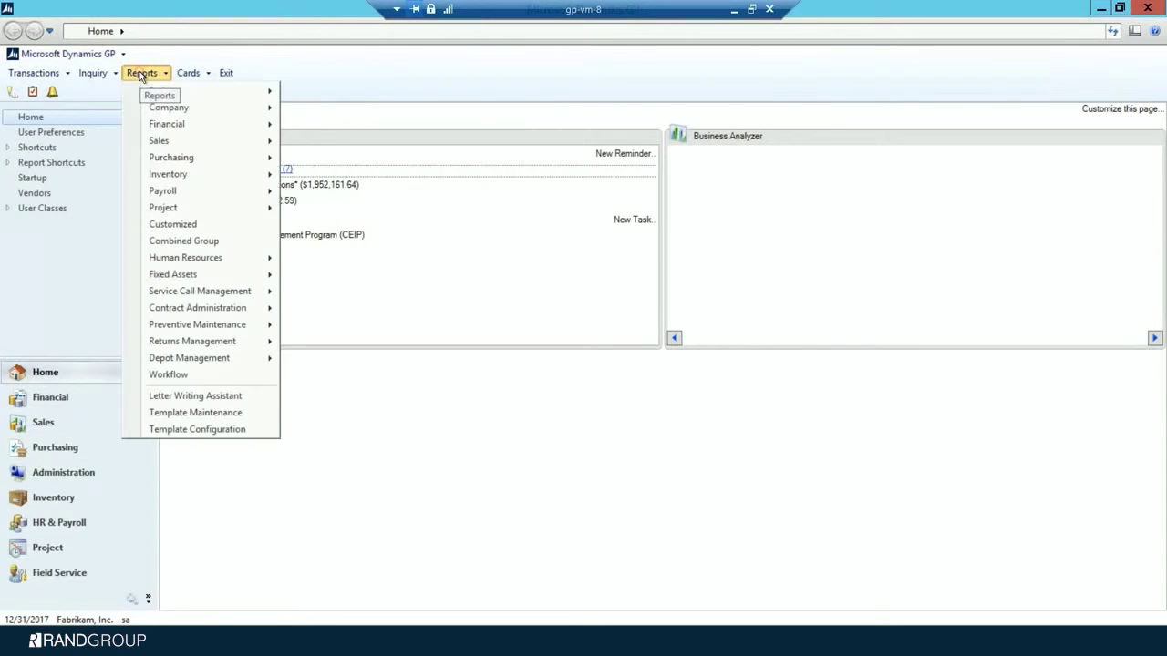
mouse_move(158, 129)
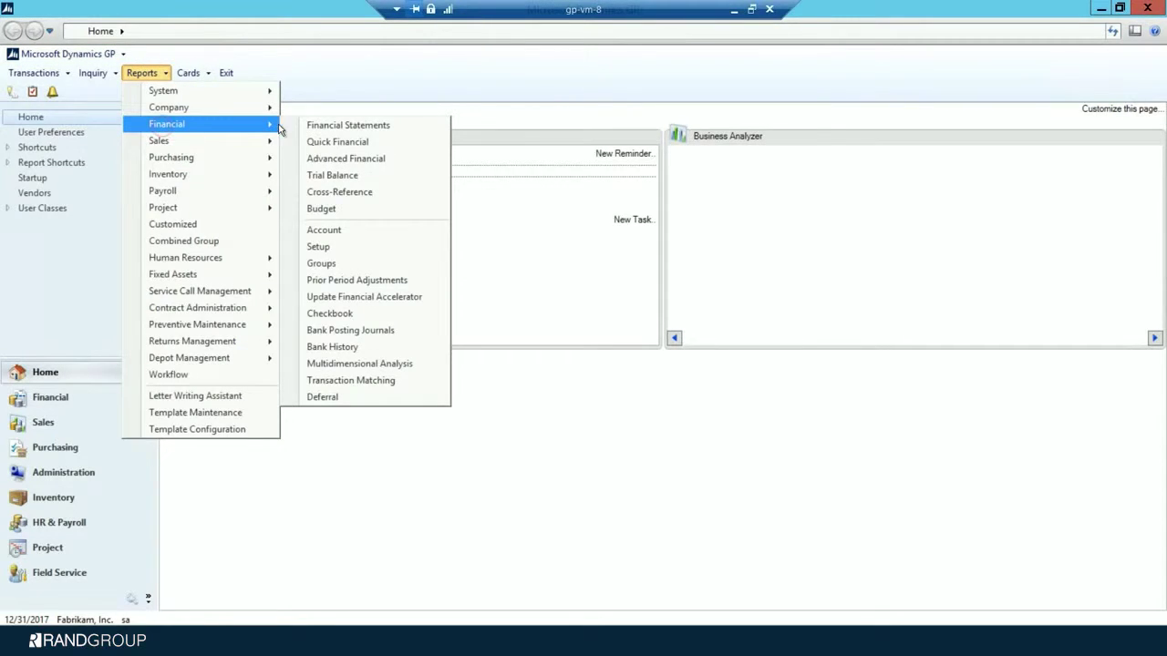
click(325, 235)
drag(513, 192, 607, 160)
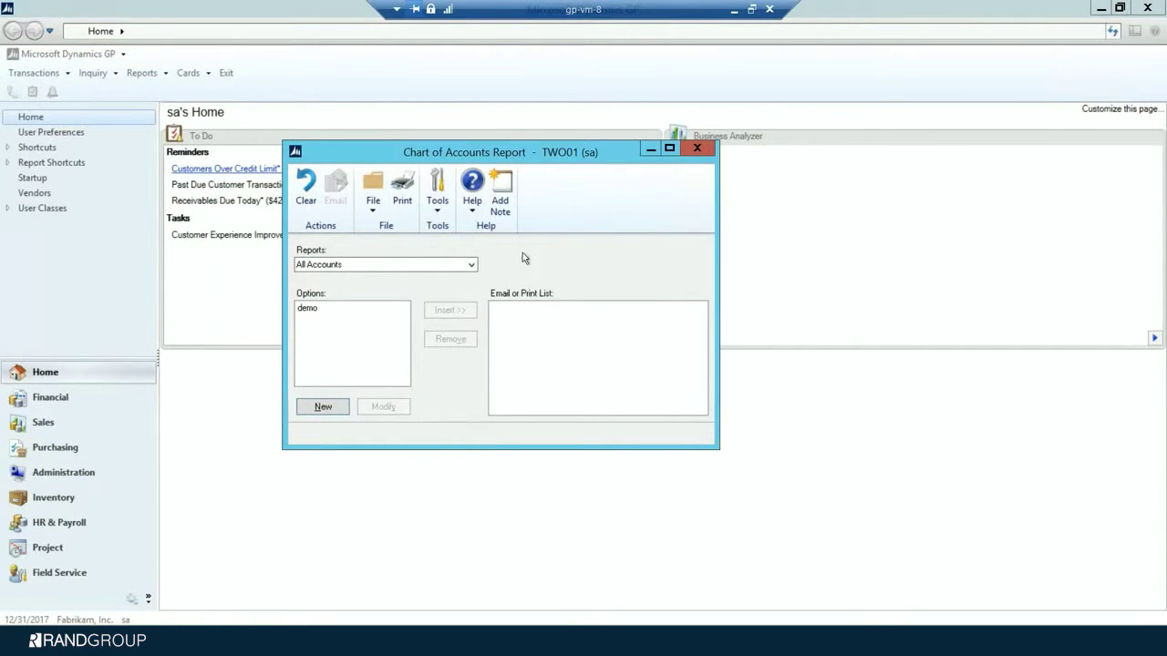
click(471, 264)
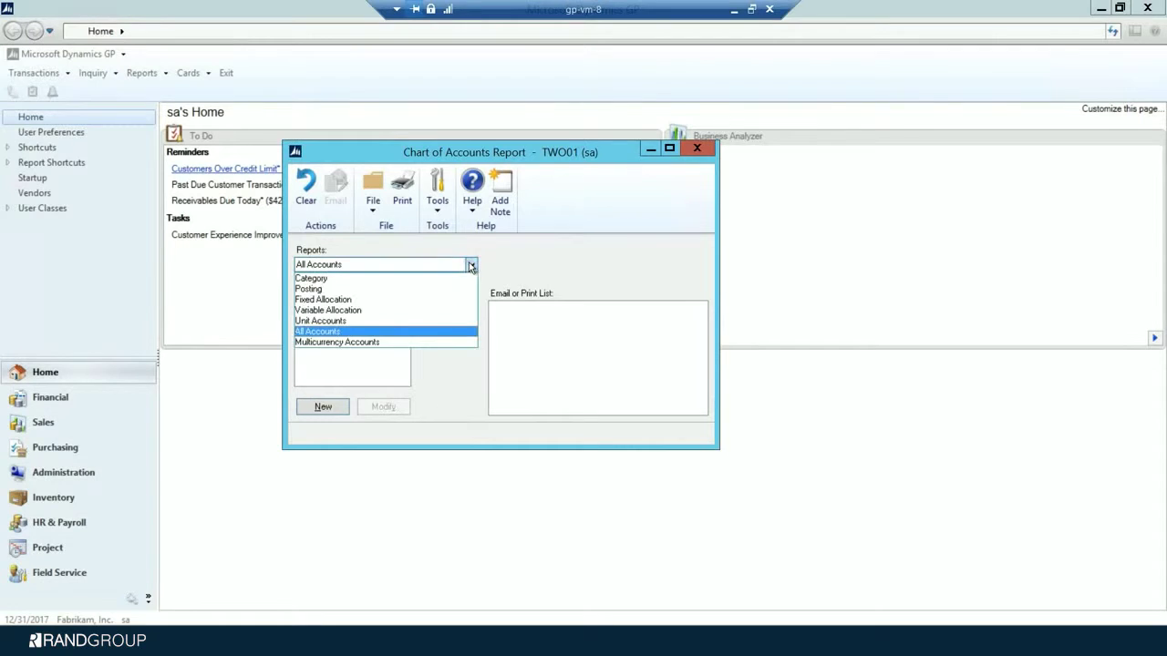
click(337, 332)
- Create a new report option named "all acounts" that includes inactive accounts and is sorted by Segment ID
click(329, 408)
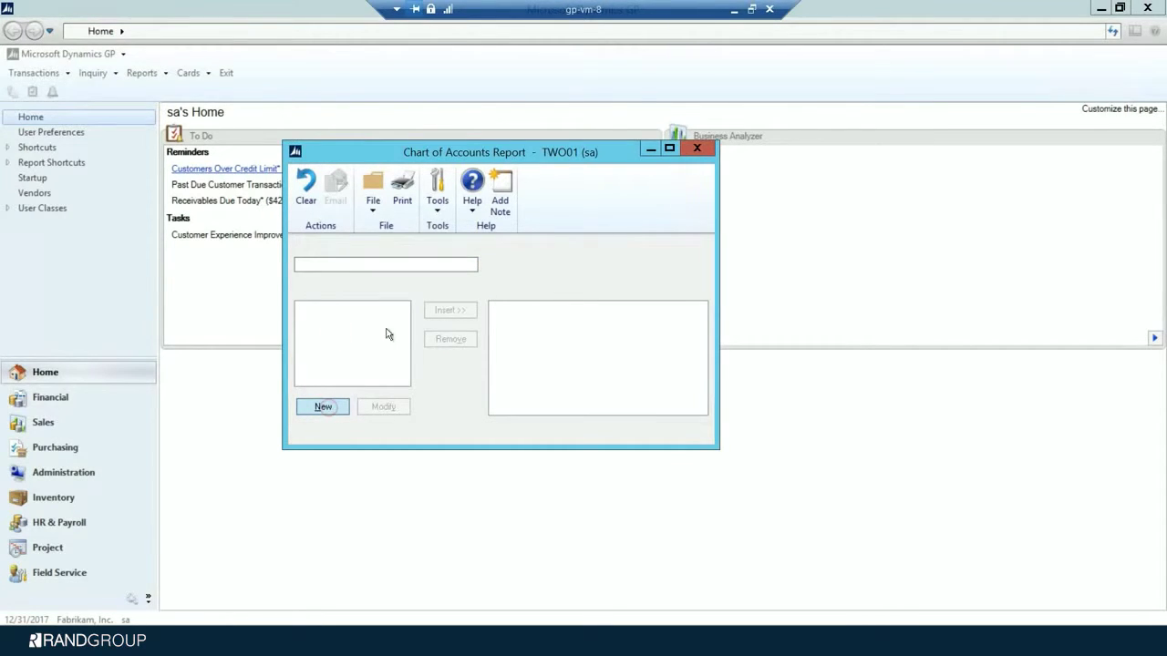
text(all accounts)
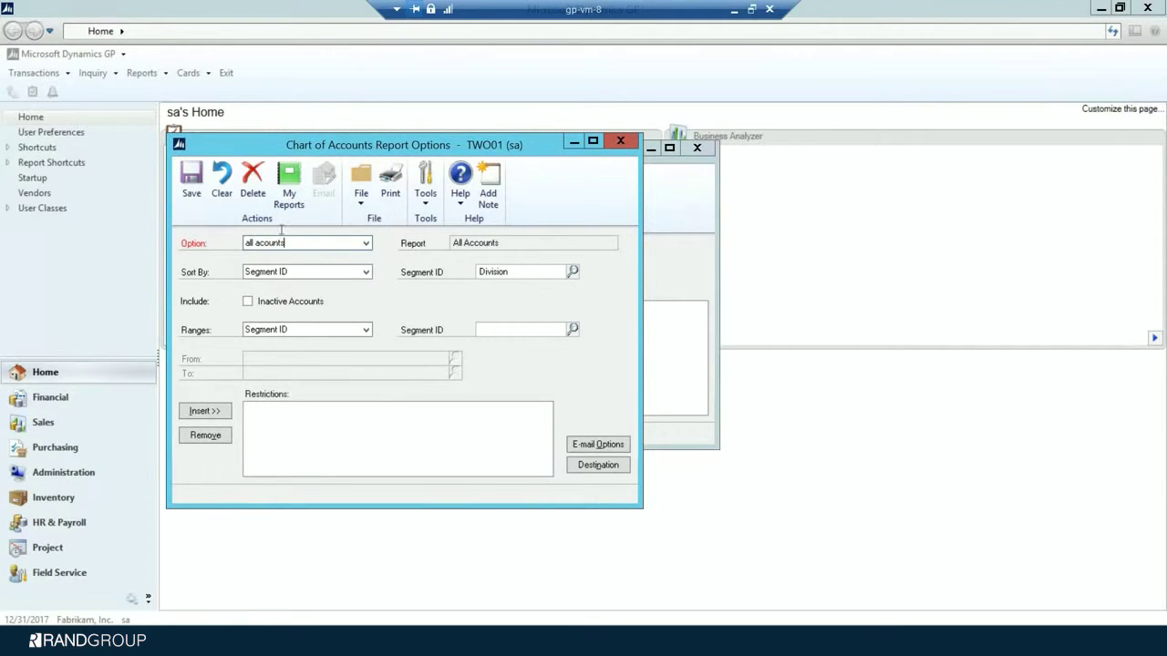
click(249, 303)
click(366, 271)
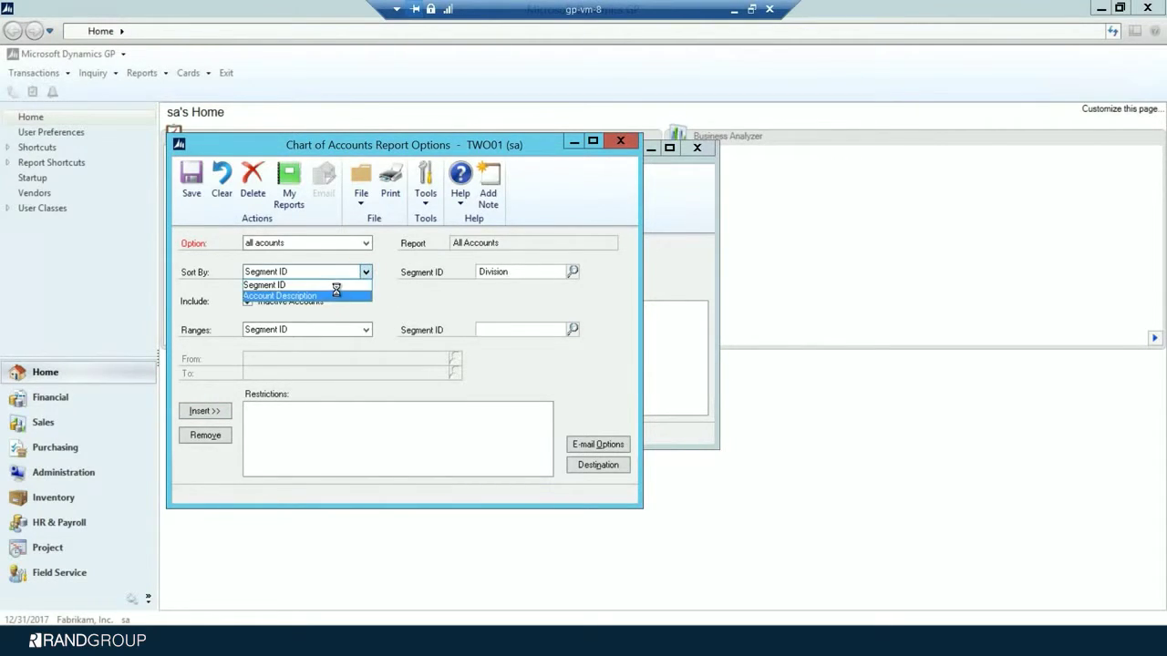
click(334, 285)
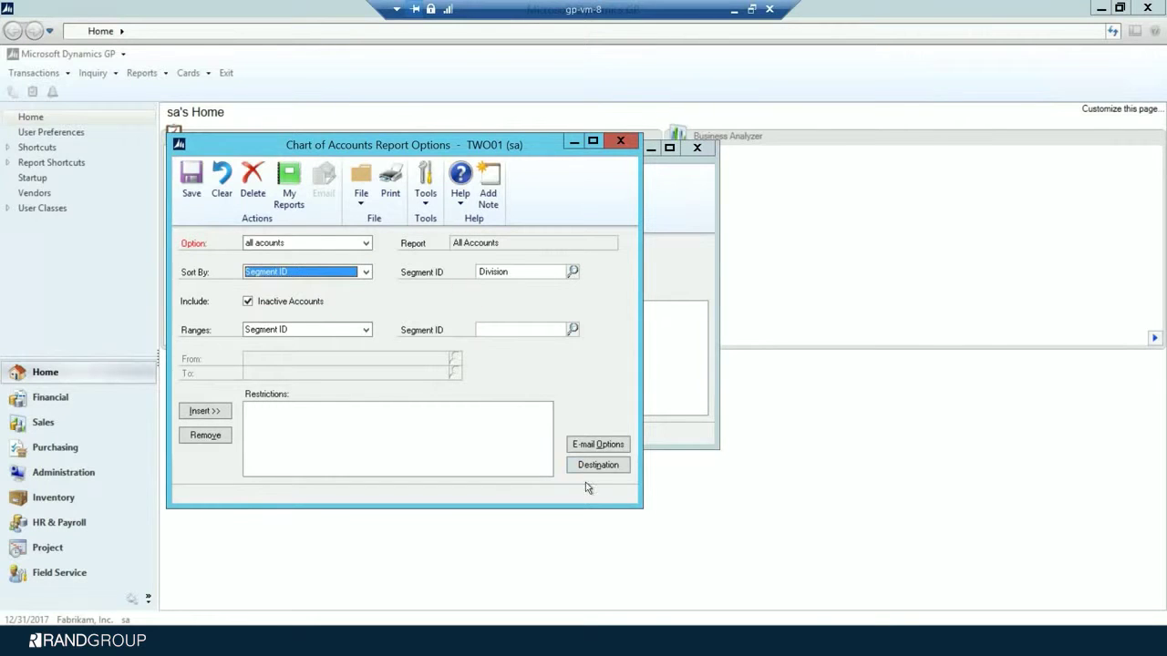
- Set the report destination to Screen, run the accounts list, and widen its output window to show all columns
click(604, 466)
click(470, 331)
click(469, 344)
click(644, 441)
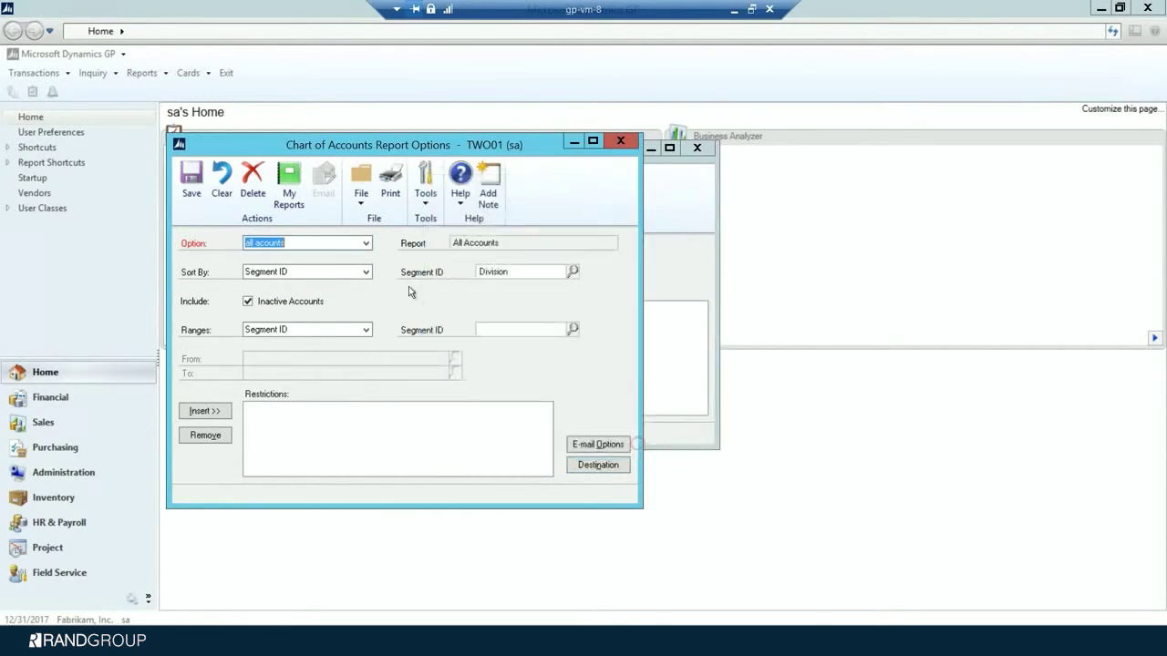
click(390, 187)
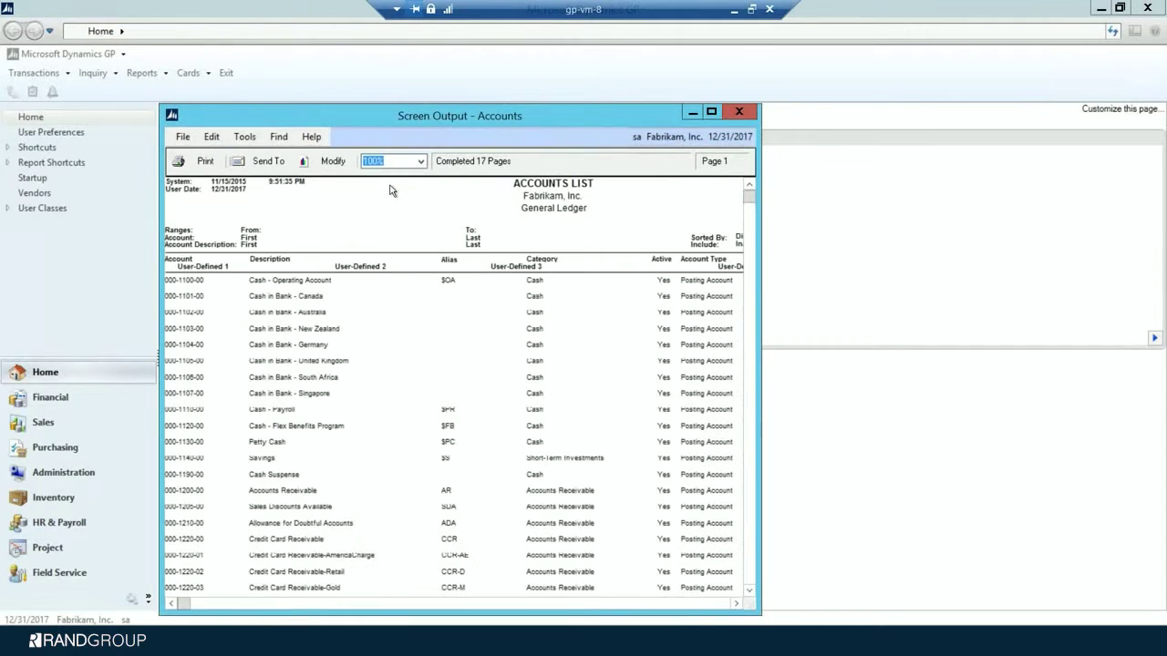
drag(531, 121, 610, 72)
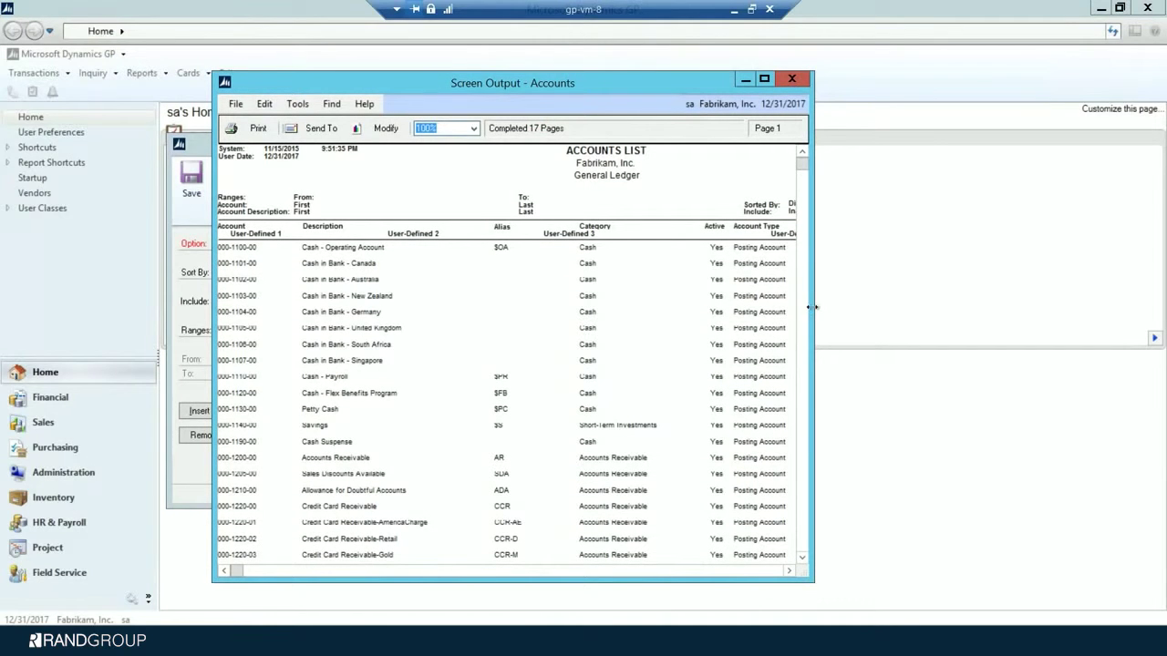
drag(943, 308, 978, 307)
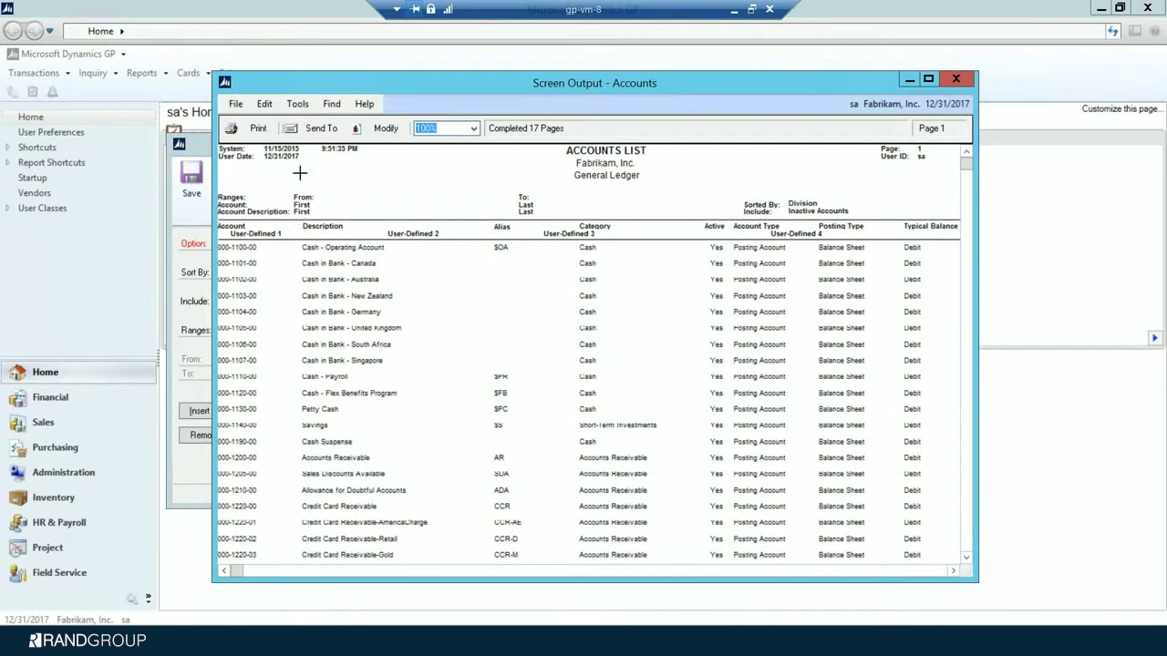
- Print the accounts list to Microsoft XPS Document Writer, saving it on the Desktop as AllAccountsPostingType
click(251, 127)
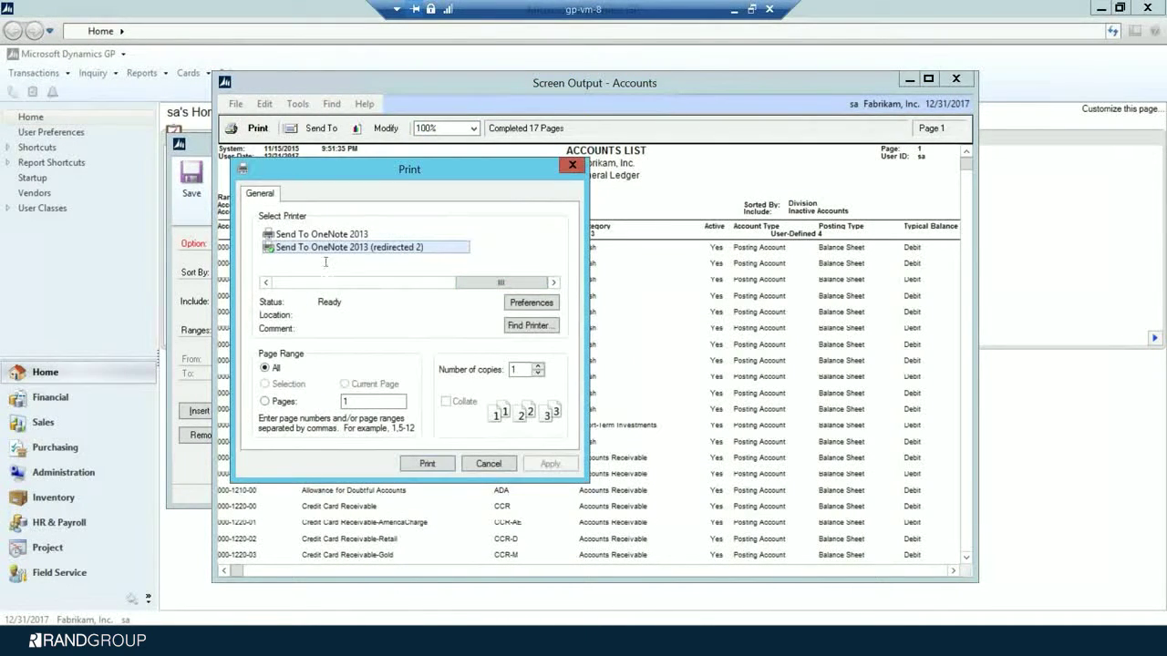
drag(510, 283, 315, 281)
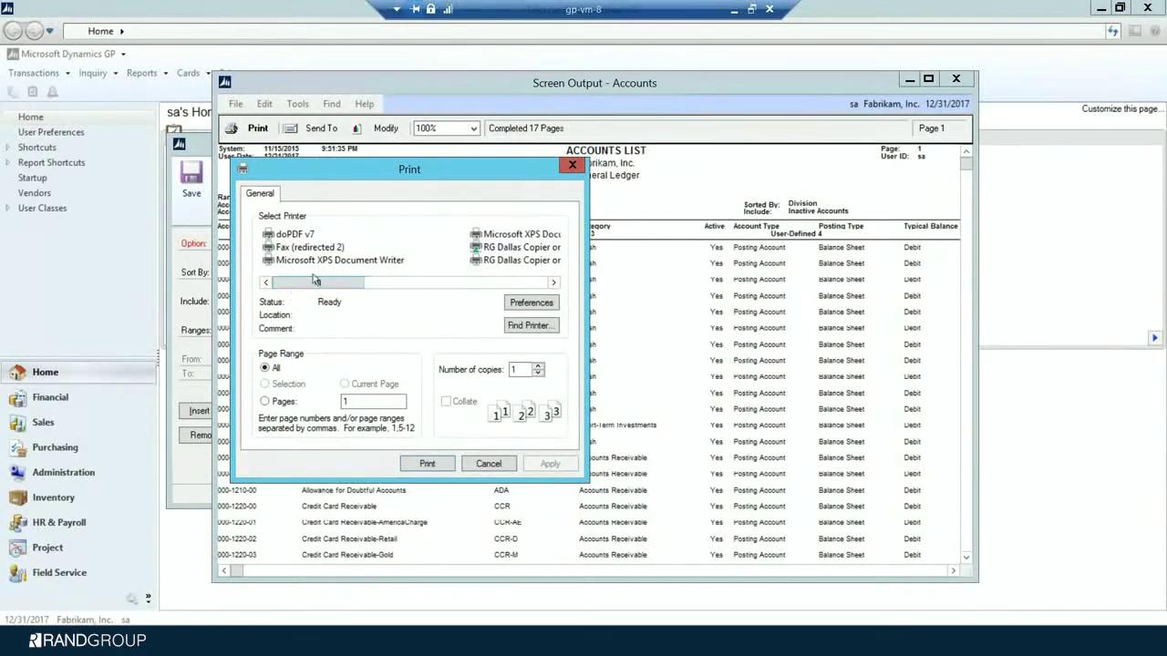
click(310, 260)
click(425, 463)
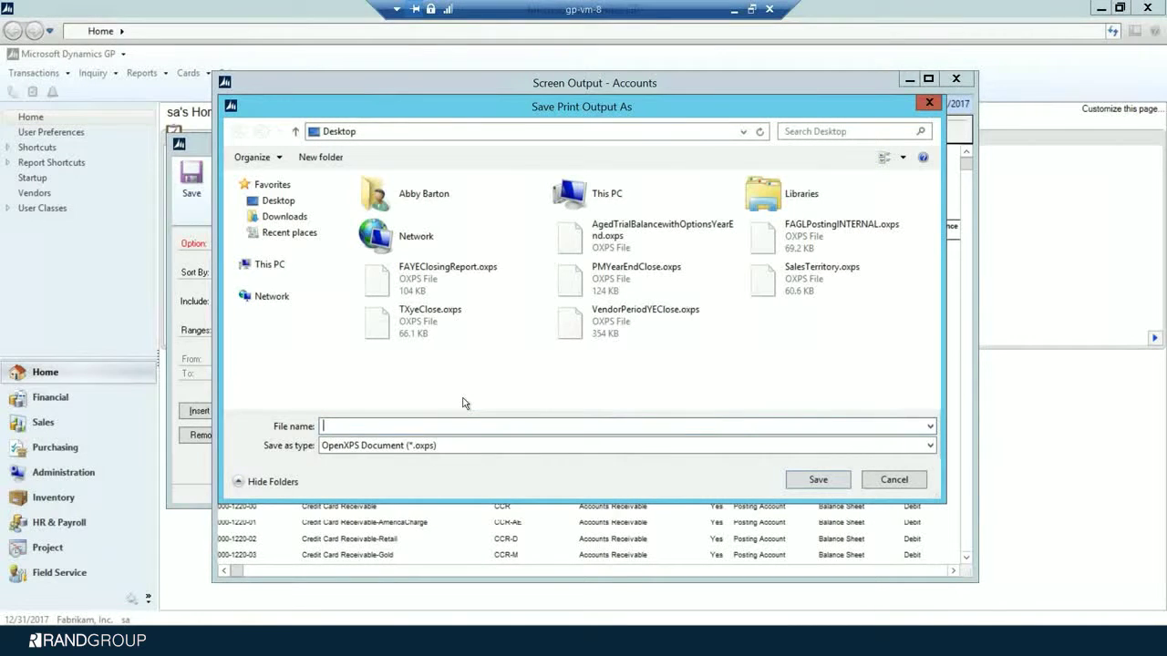
text(AllAccountsPostingType)
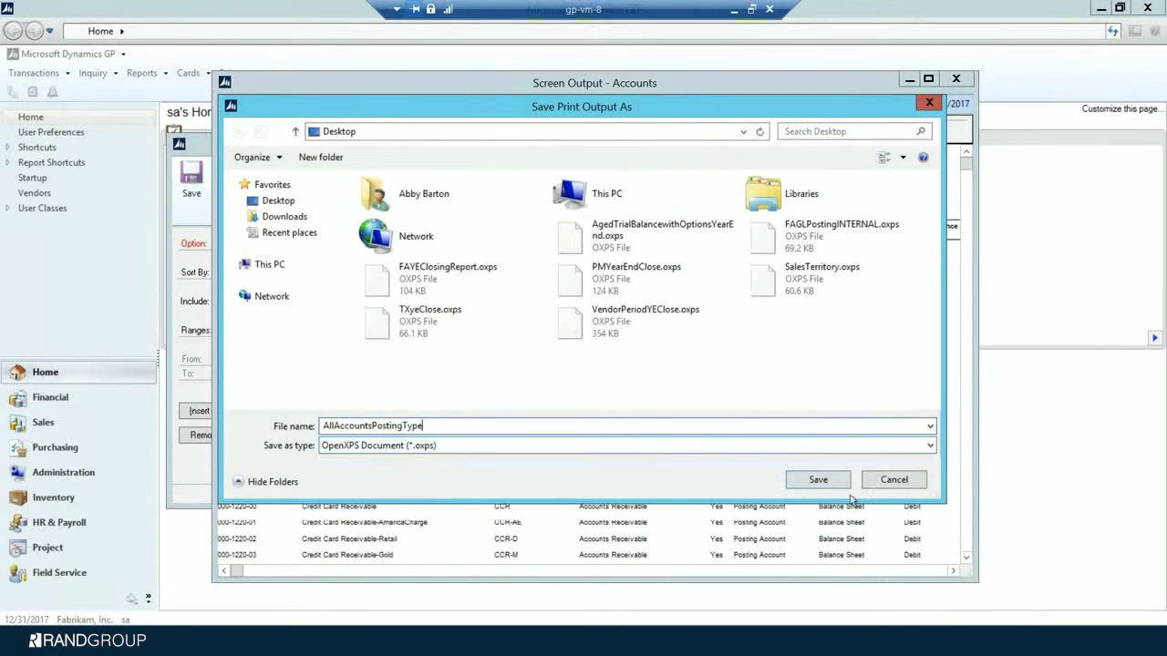
key(Return)
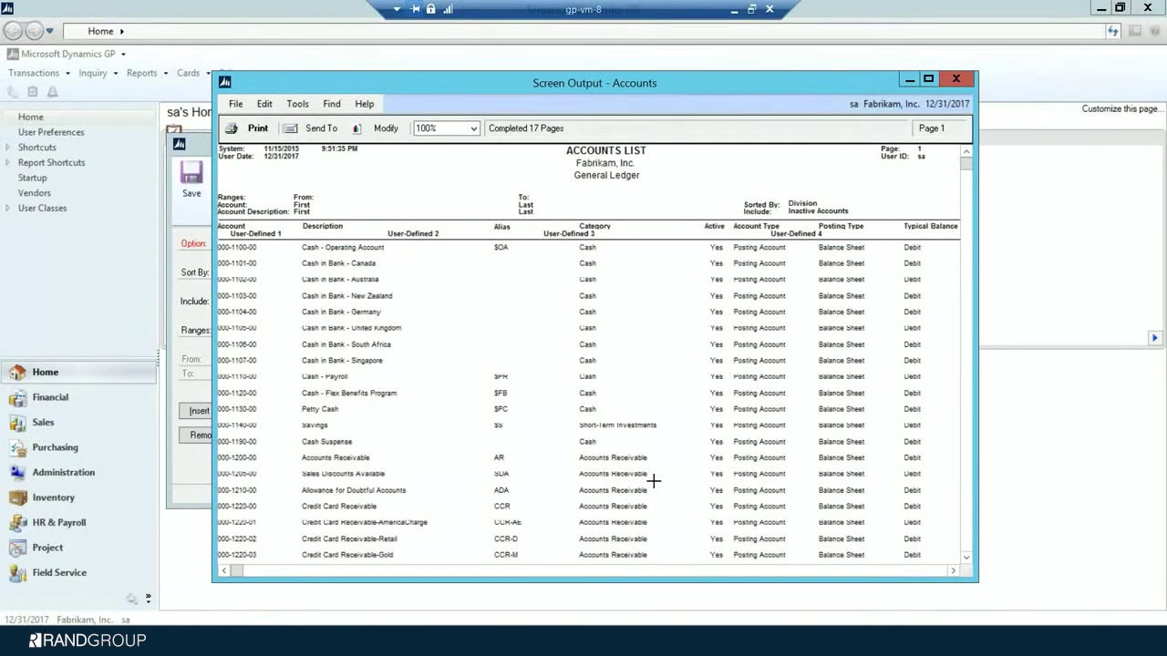
- Close the accounts list output, discard the report option changes, and close the Chart of Accounts Report
click(955, 80)
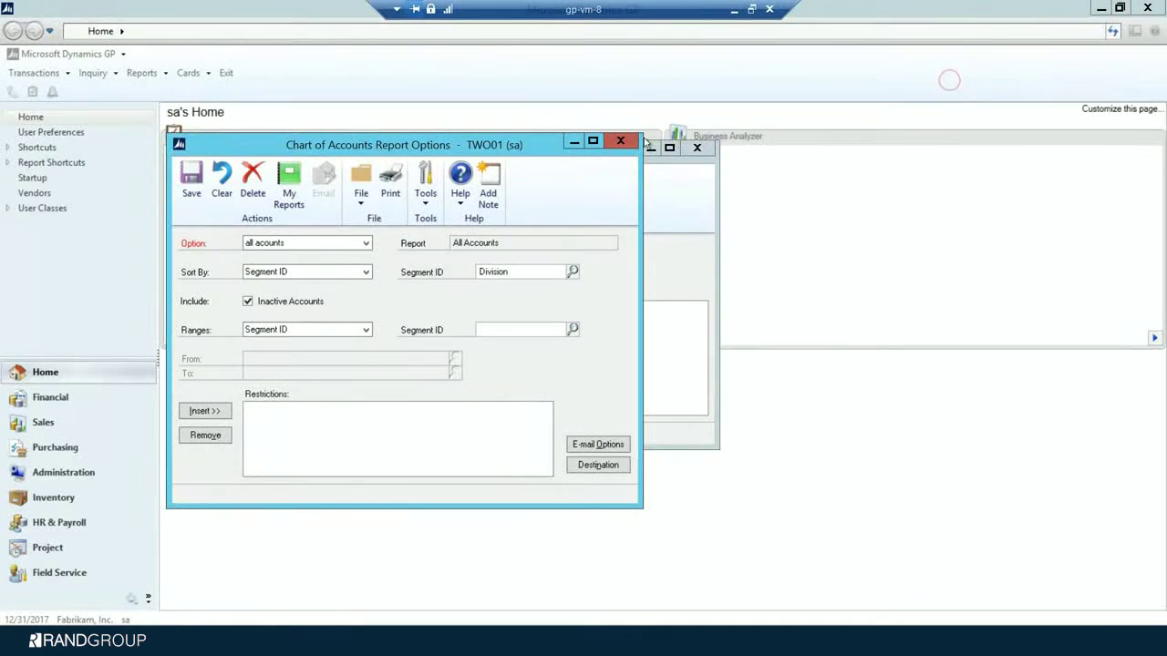
click(620, 140)
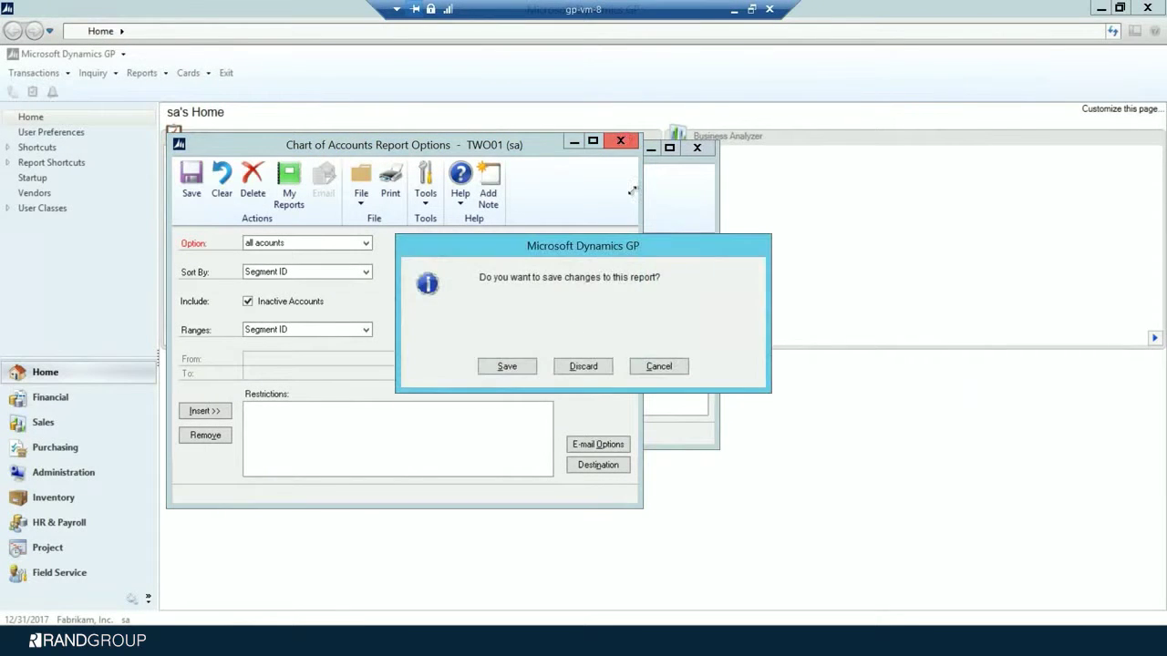
click(578, 369)
click(696, 148)
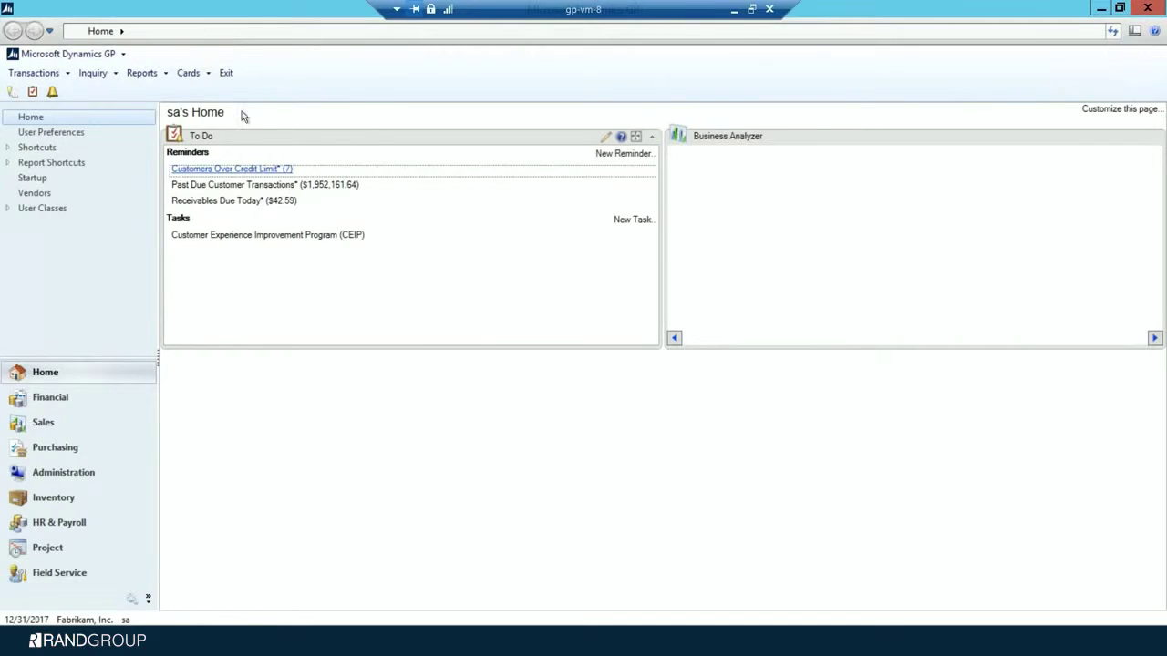
- Open the company's Fiscal Periods Setup
click(107, 54)
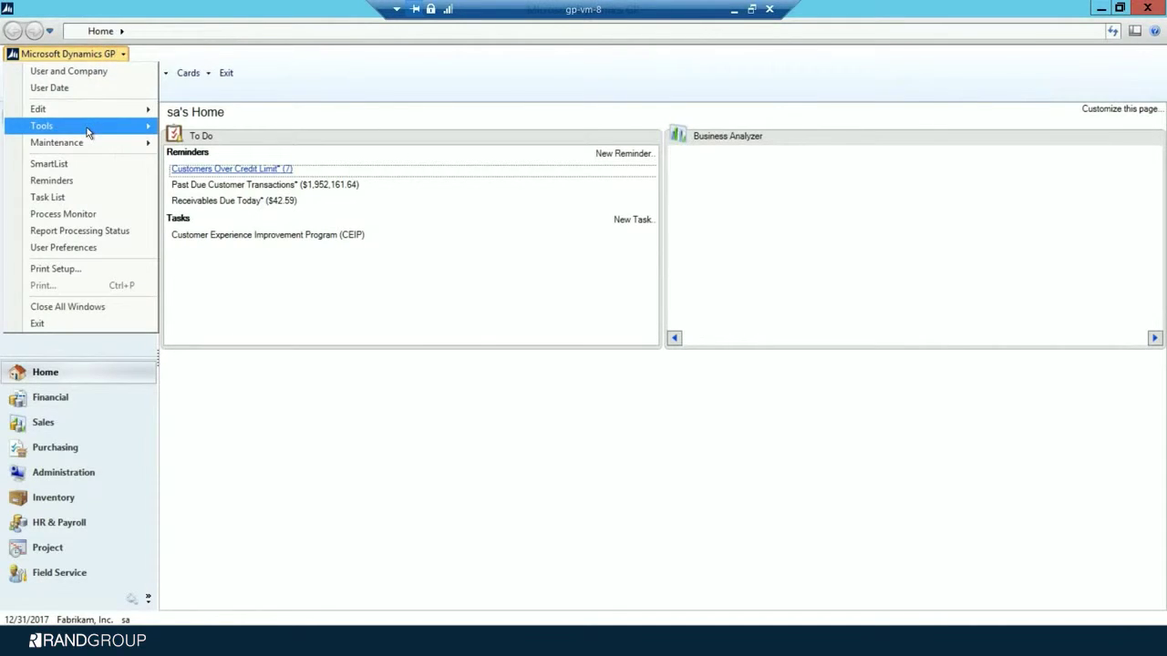
mouse_move(87, 133)
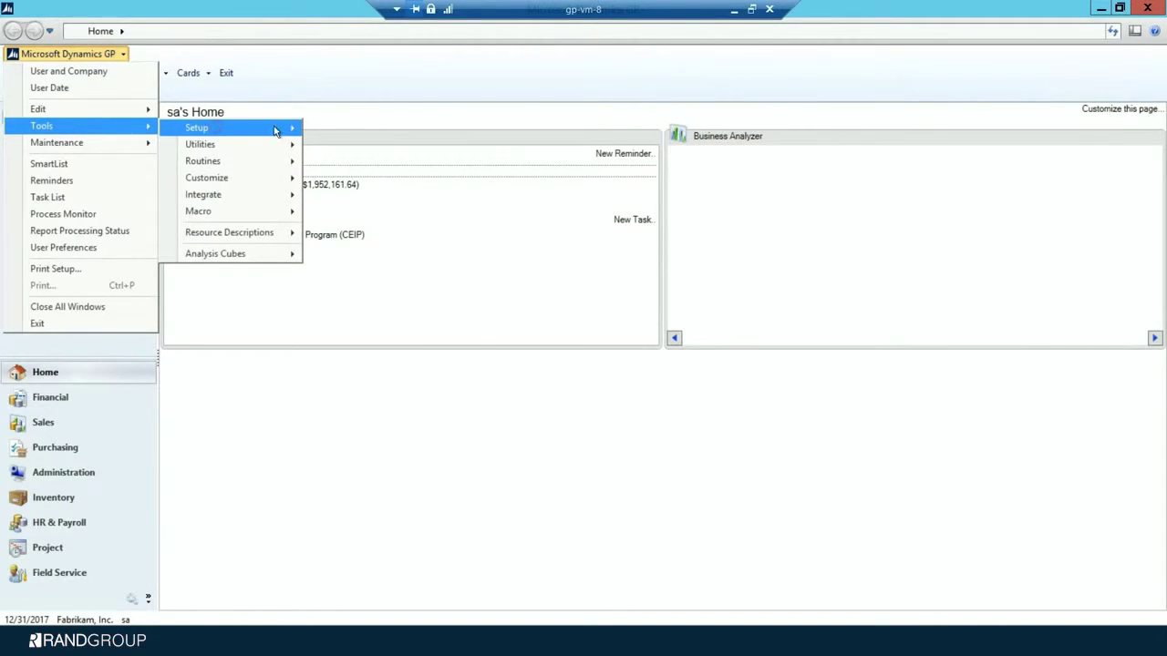
mouse_move(273, 128)
mouse_move(405, 170)
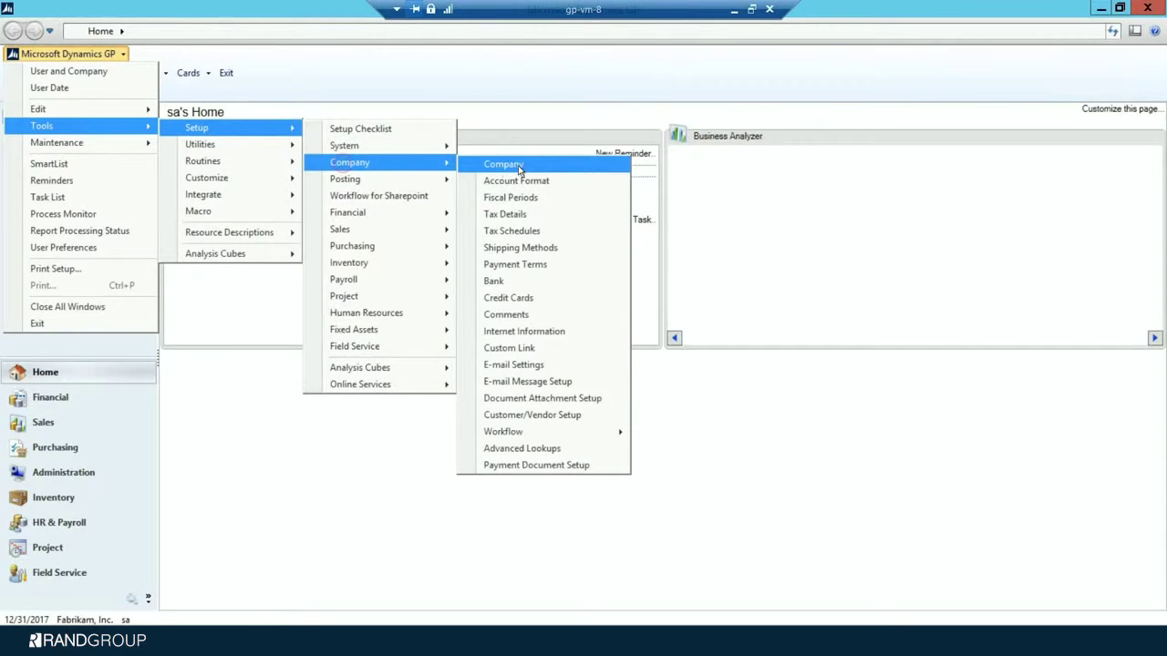
click(525, 196)
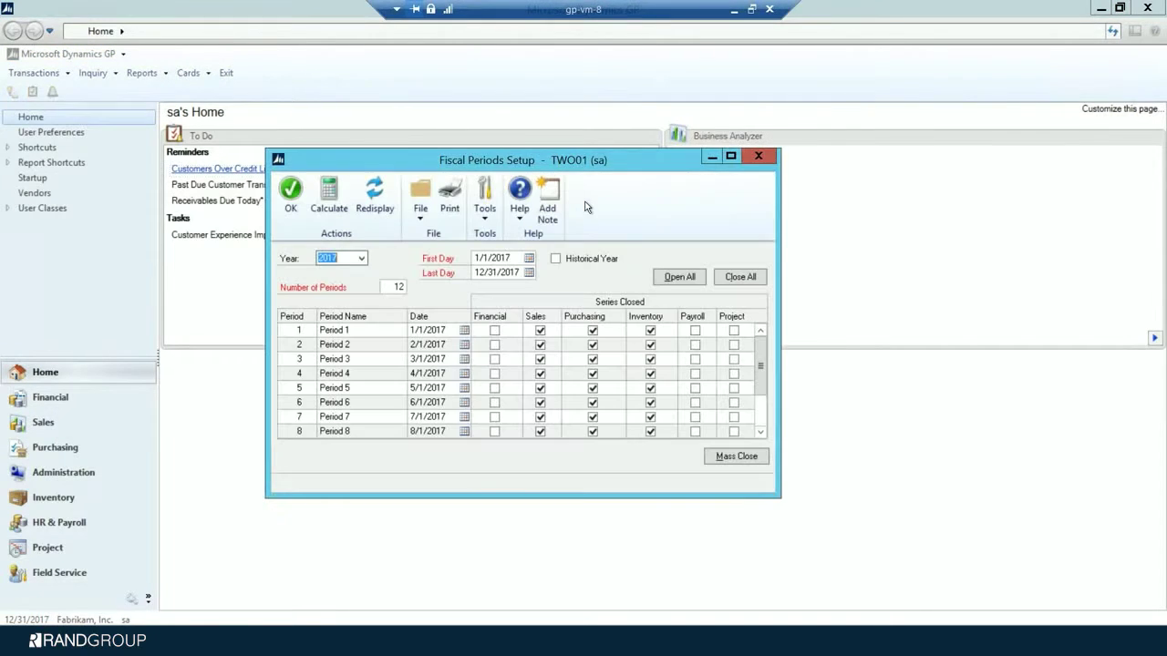
- Close the Financial series for periods 1 through 12 of 2017 and accept the fiscal periods setup
click(494, 330)
click(494, 345)
click(494, 359)
click(494, 374)
click(494, 389)
click(494, 402)
click(494, 417)
click(494, 432)
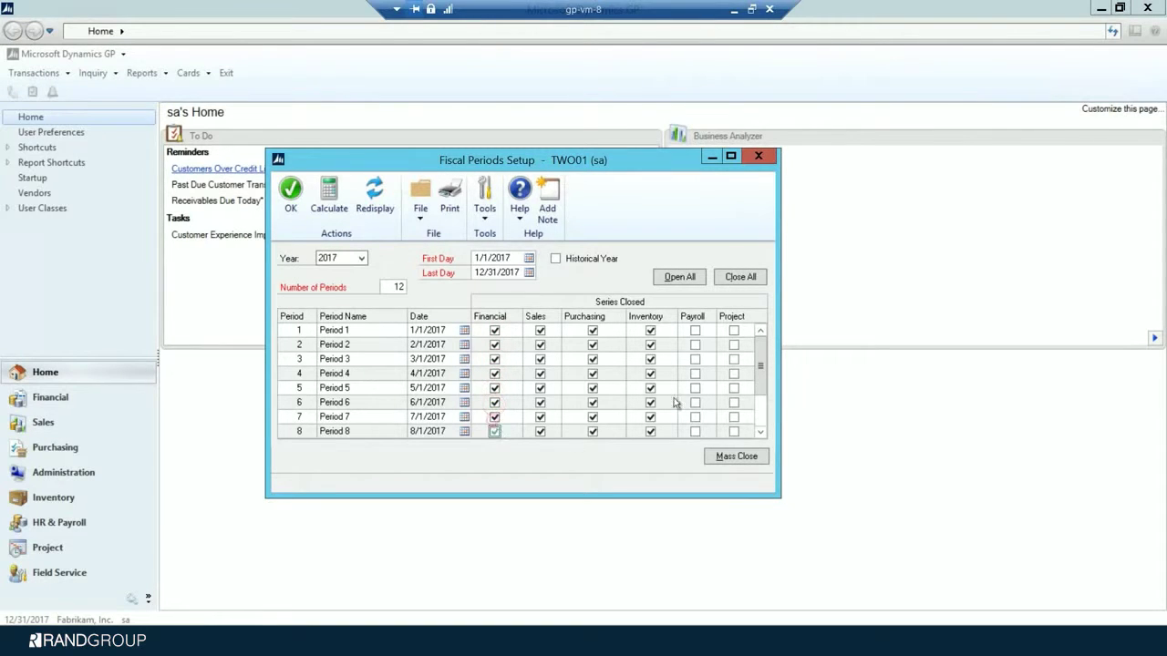
drag(756, 366, 758, 401)
click(494, 389)
click(494, 402)
click(494, 416)
click(494, 431)
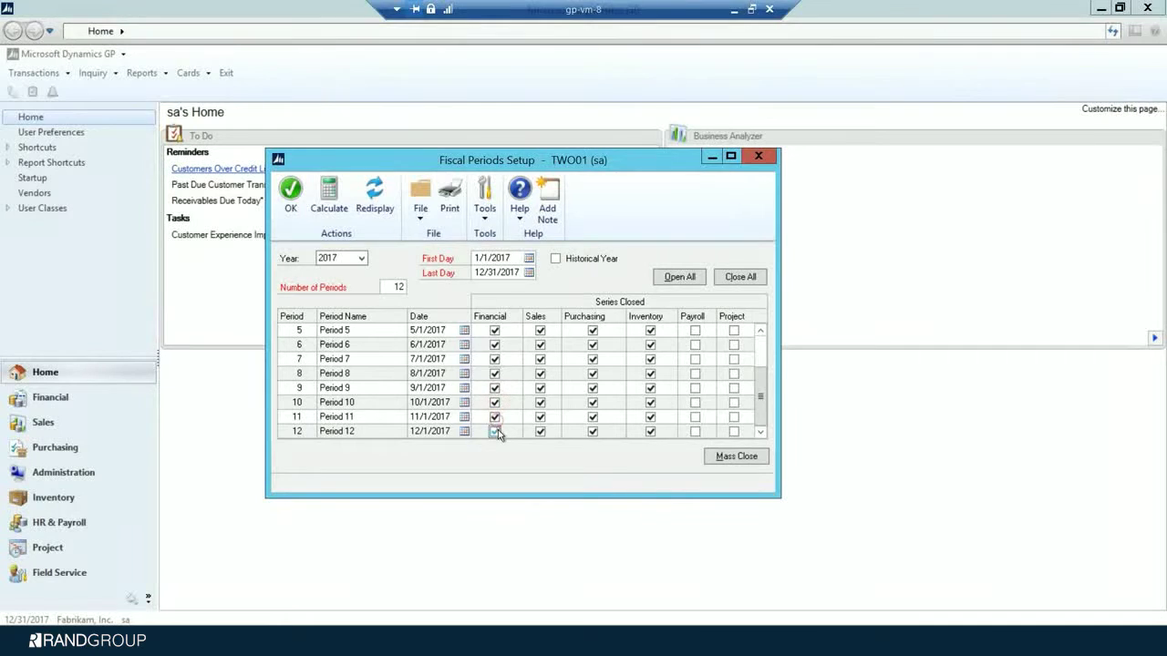
click(293, 203)
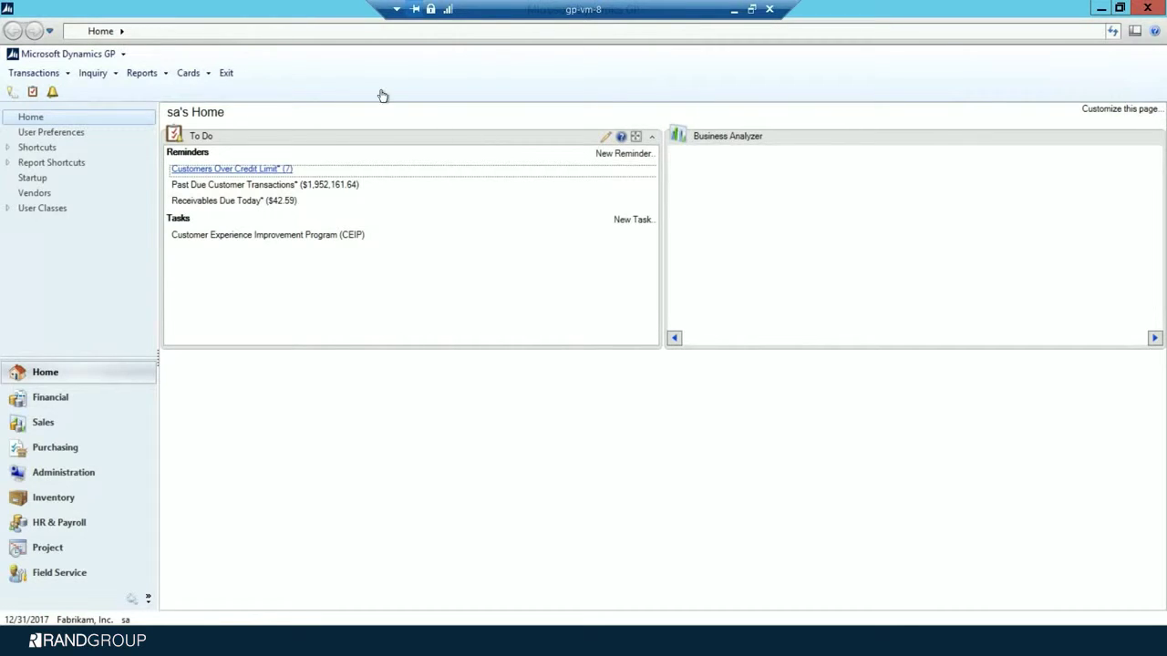
- Open the Check Links maintenance window and select all logical tables of the Financial series
click(66, 54)
mouse_move(69, 144)
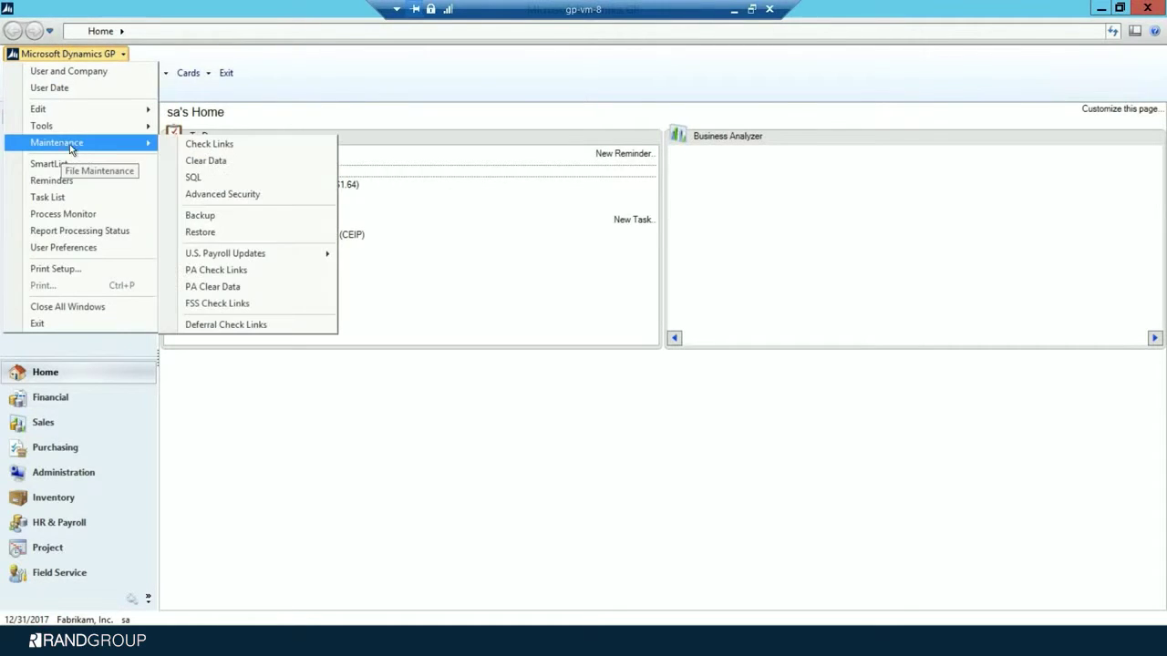
click(208, 144)
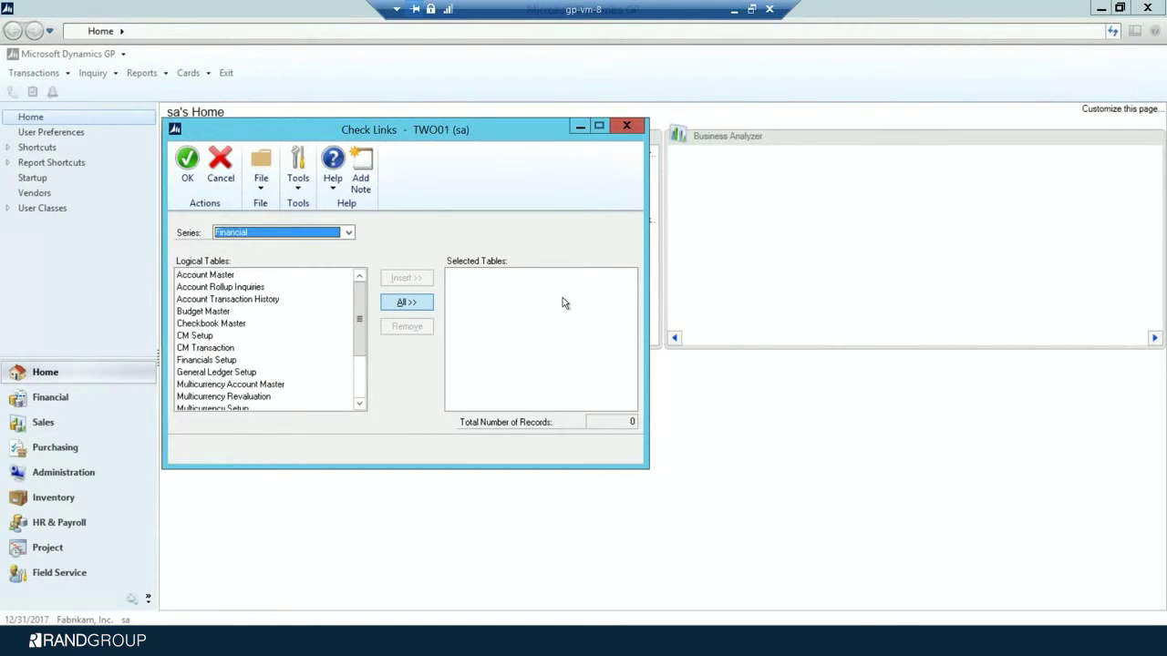
click(404, 303)
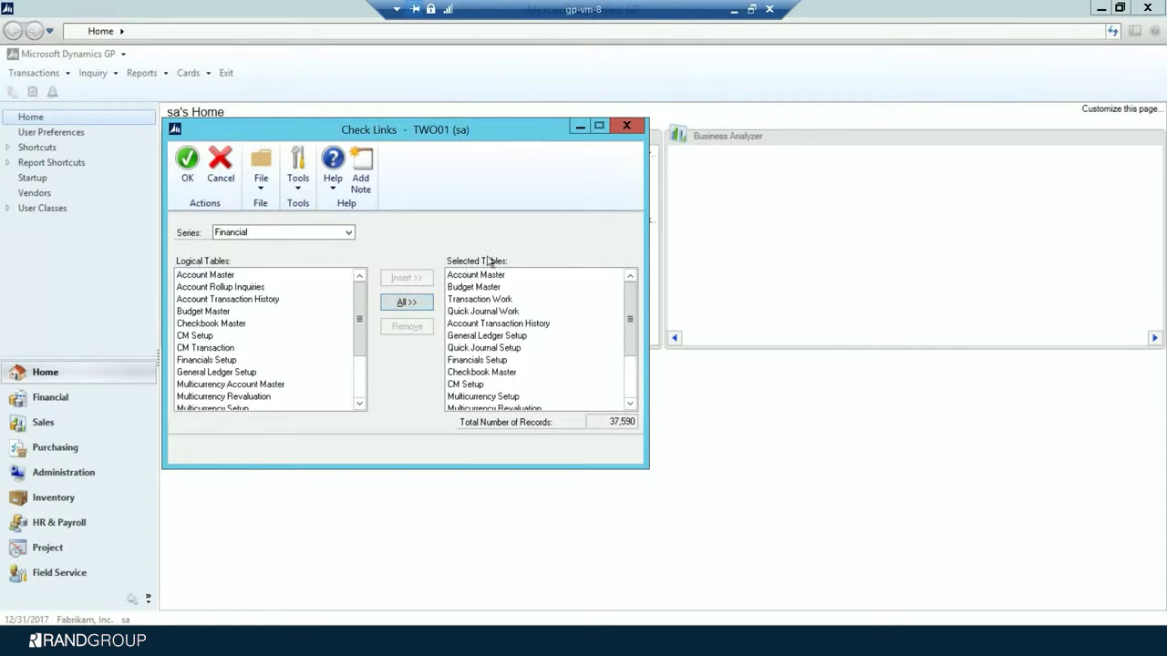
drag(629, 348, 632, 403)
drag(630, 360, 630, 319)
- Run the check links process, sending the Error Log to Screen only without Printer
click(186, 160)
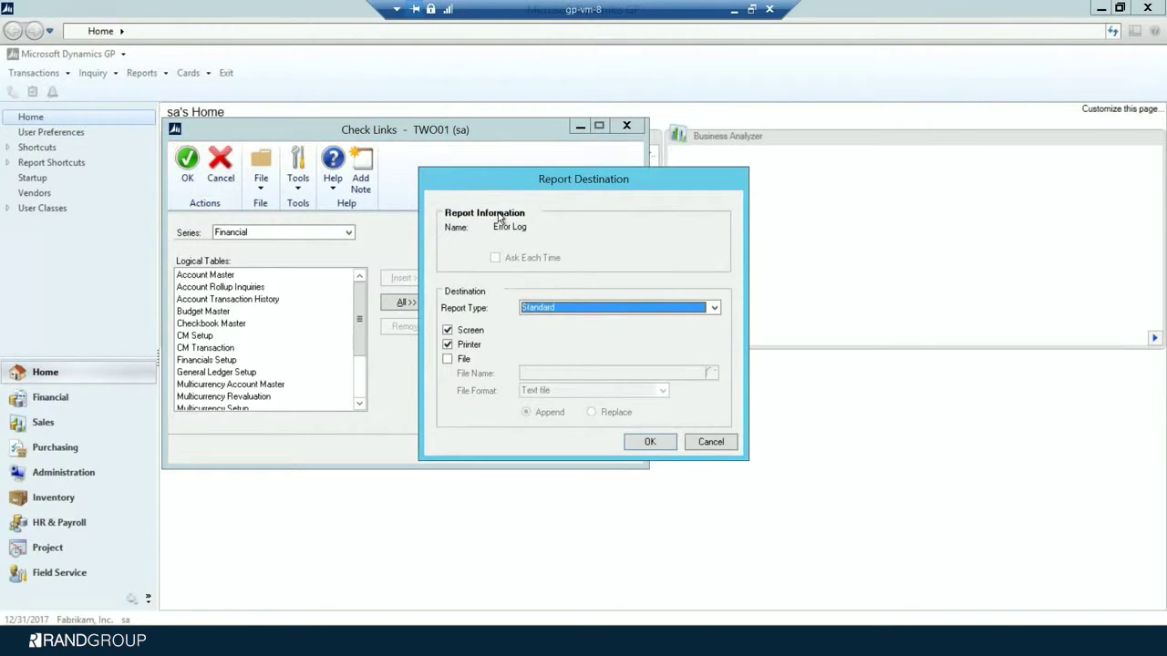
click(465, 346)
click(651, 442)
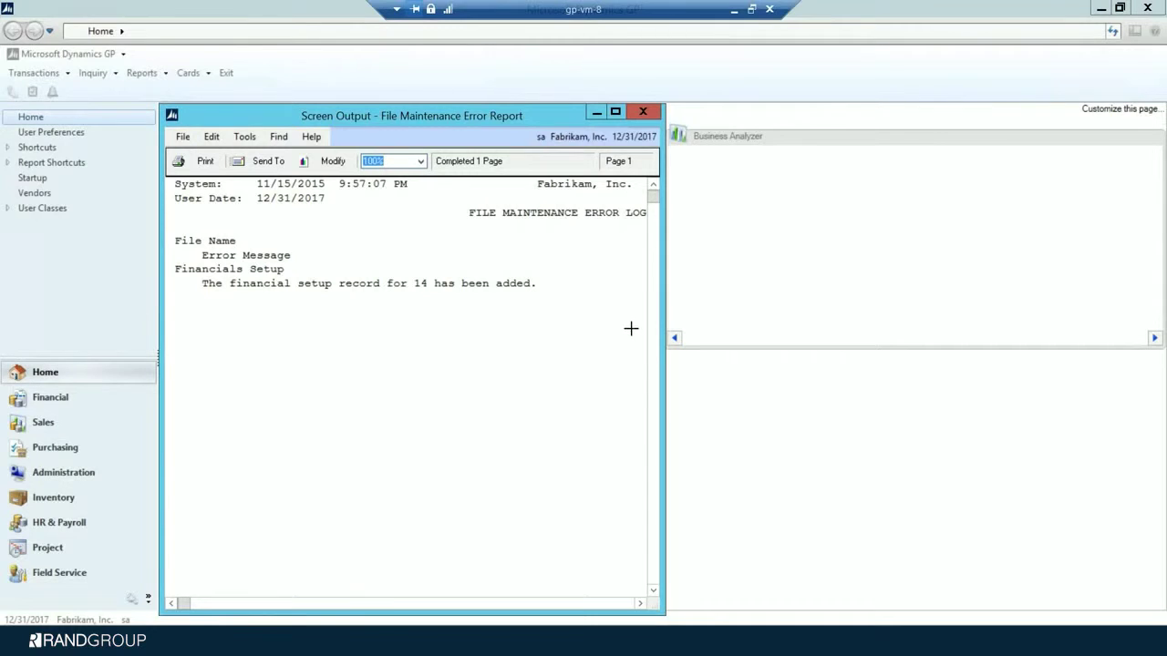
- Widen the File Maintenance Error Report, examine the Financials Setup message, and close the report
drag(667, 314, 823, 316)
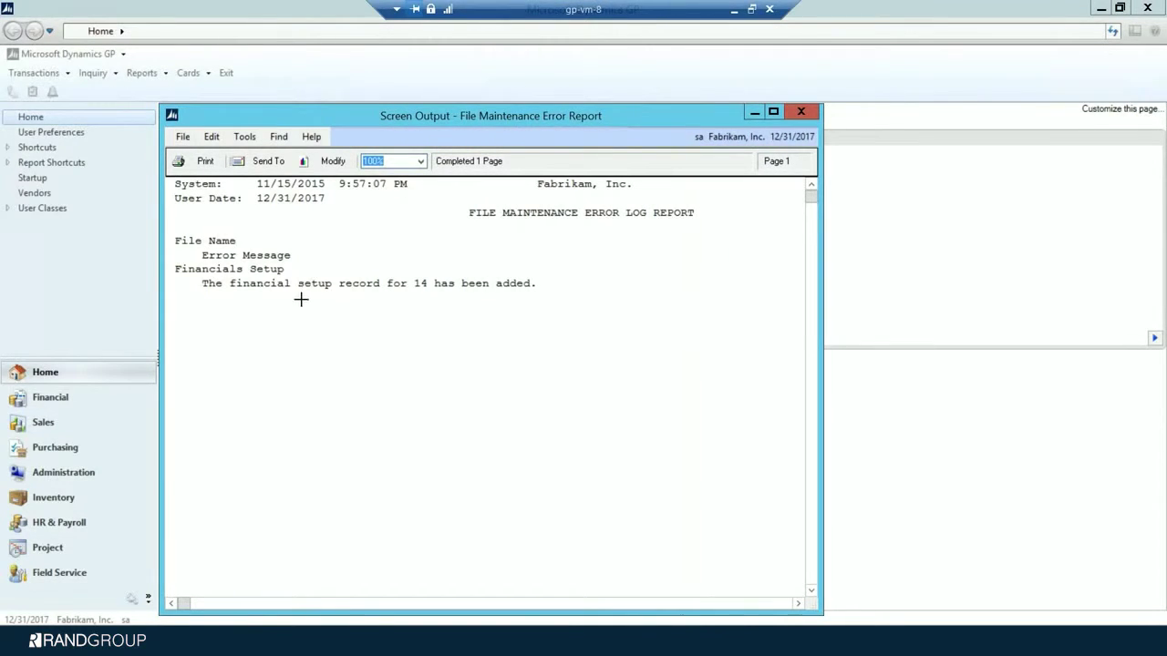
click(374, 288)
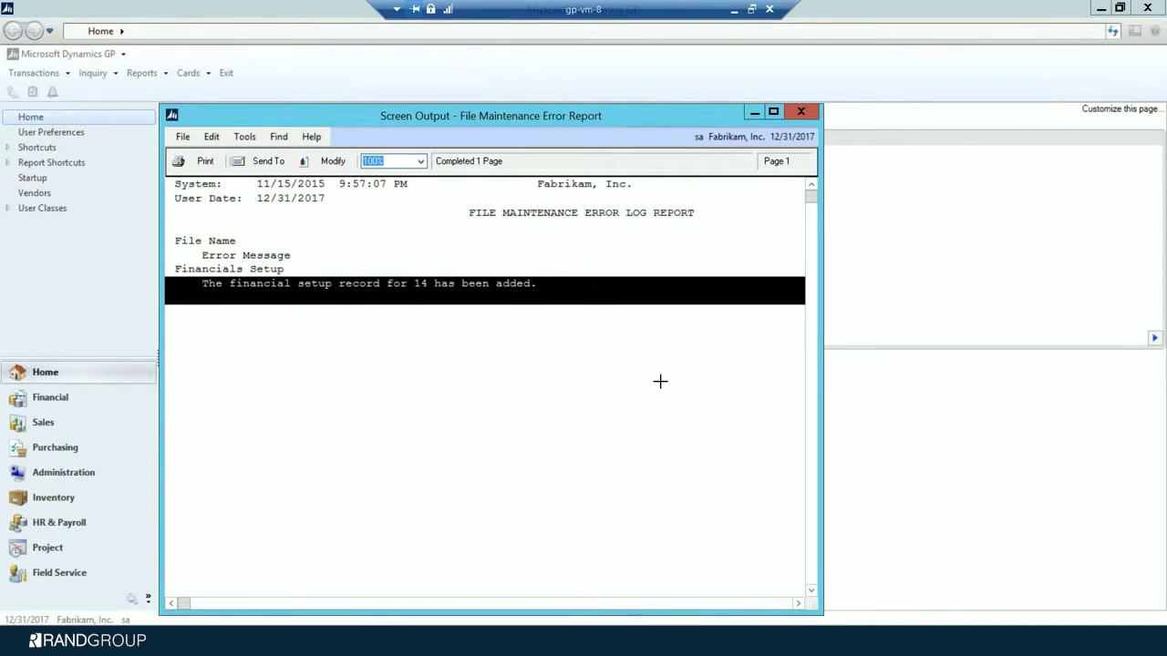
click(807, 116)
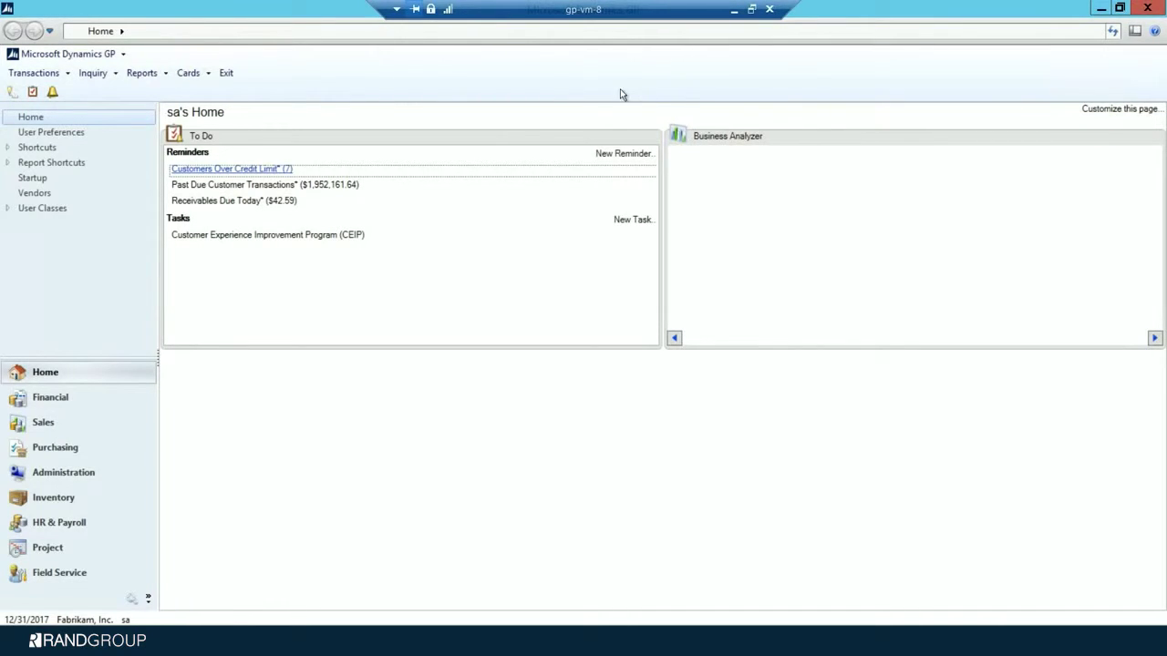
- Open General Ledger Setup, review the retained earnings and Maintain History options, and close it
click(97, 53)
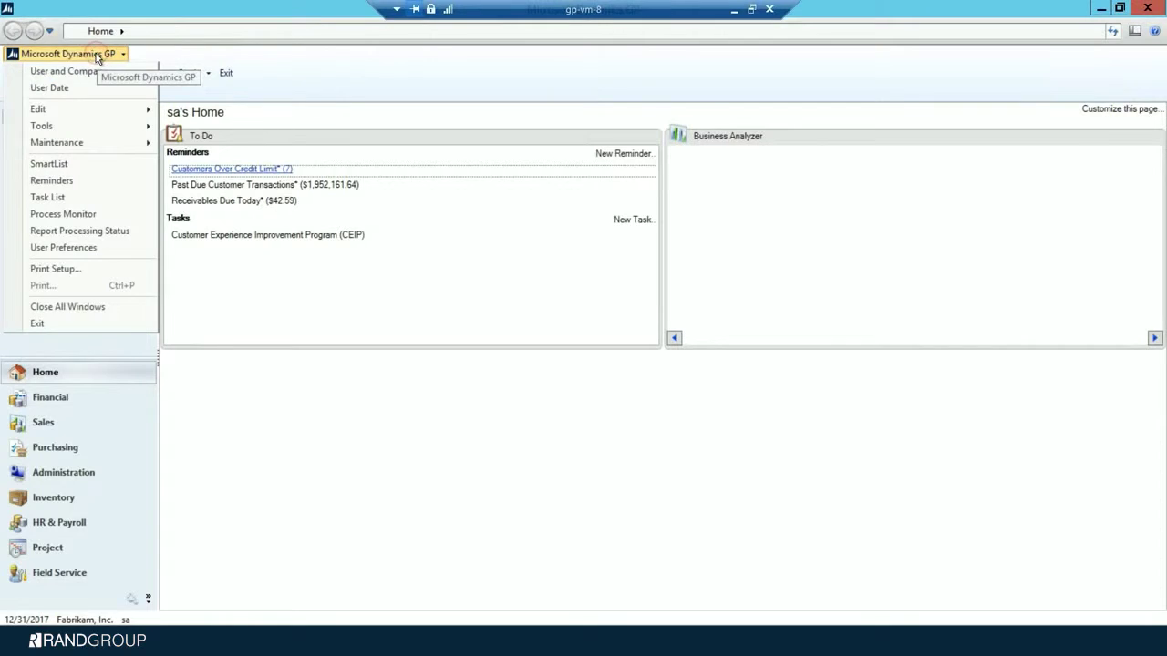
mouse_move(77, 126)
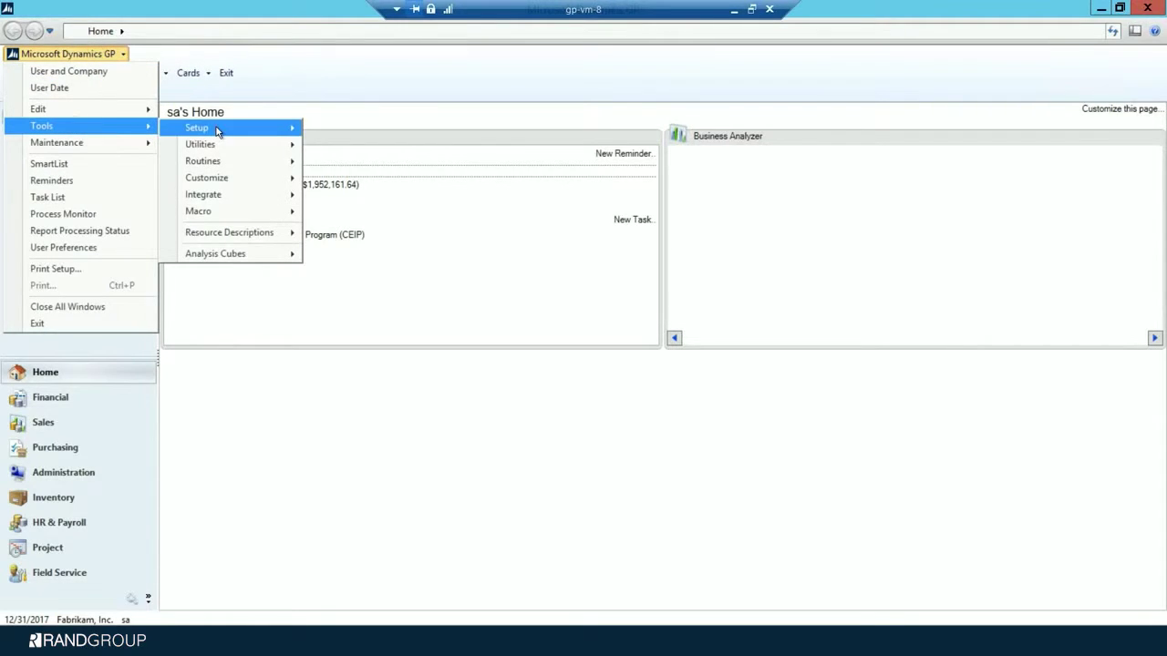
mouse_move(248, 131)
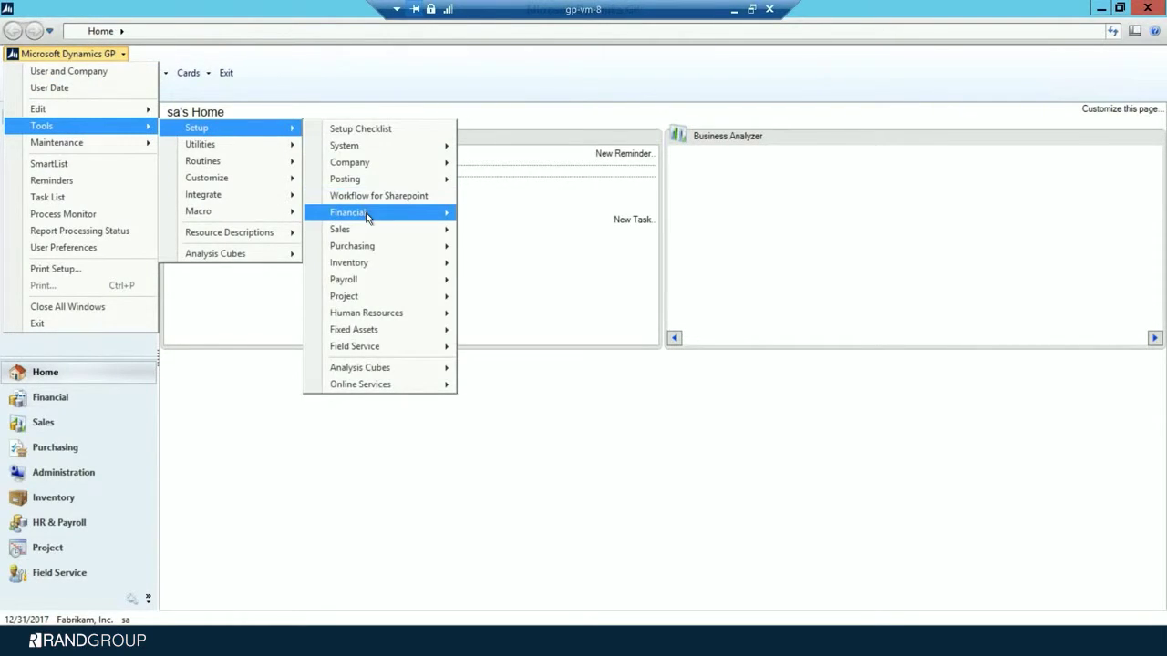
mouse_move(368, 217)
click(498, 218)
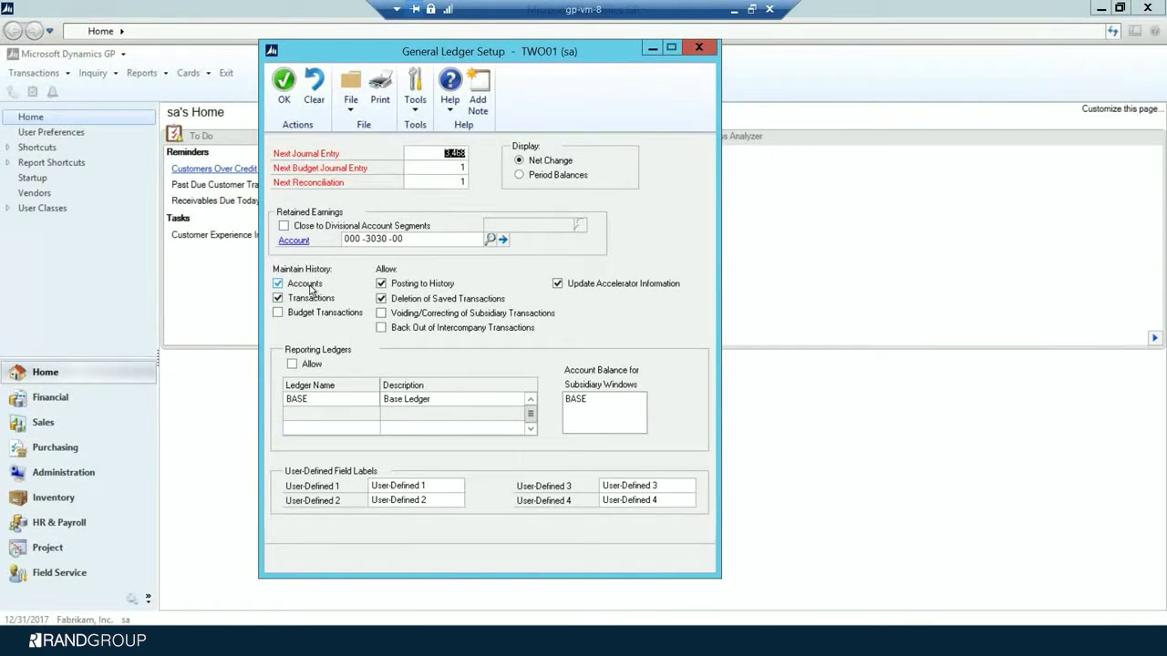
click(285, 89)
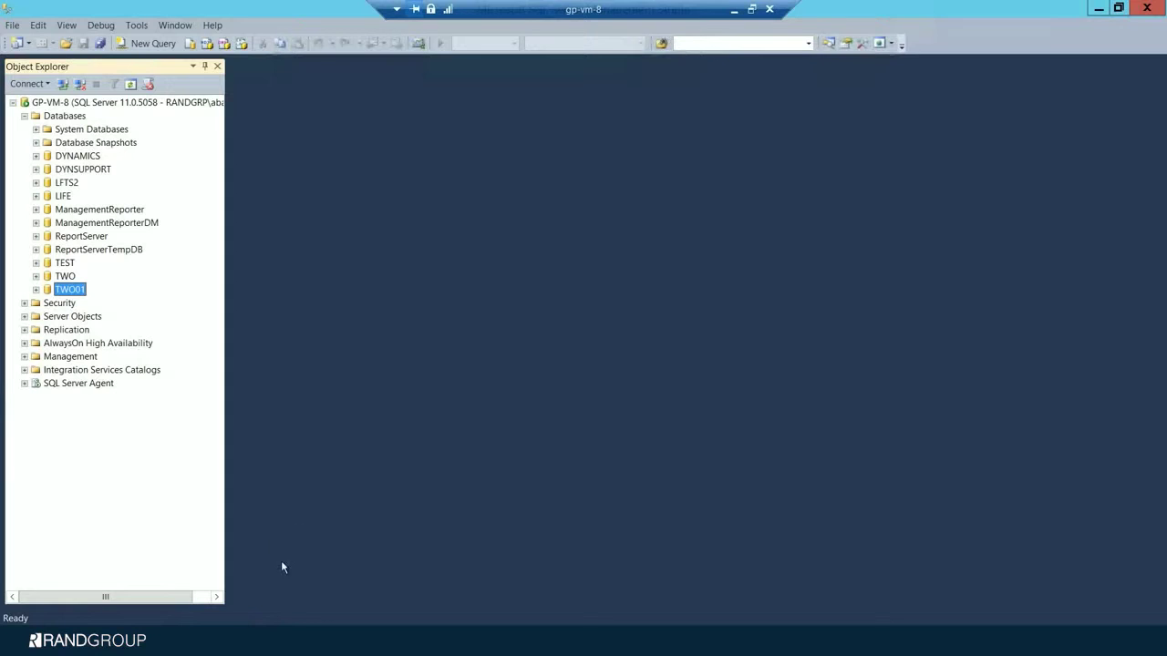
- In SQL Server Management Studio, open the Back Up Database task for the TWO01 database
right_click(76, 292)
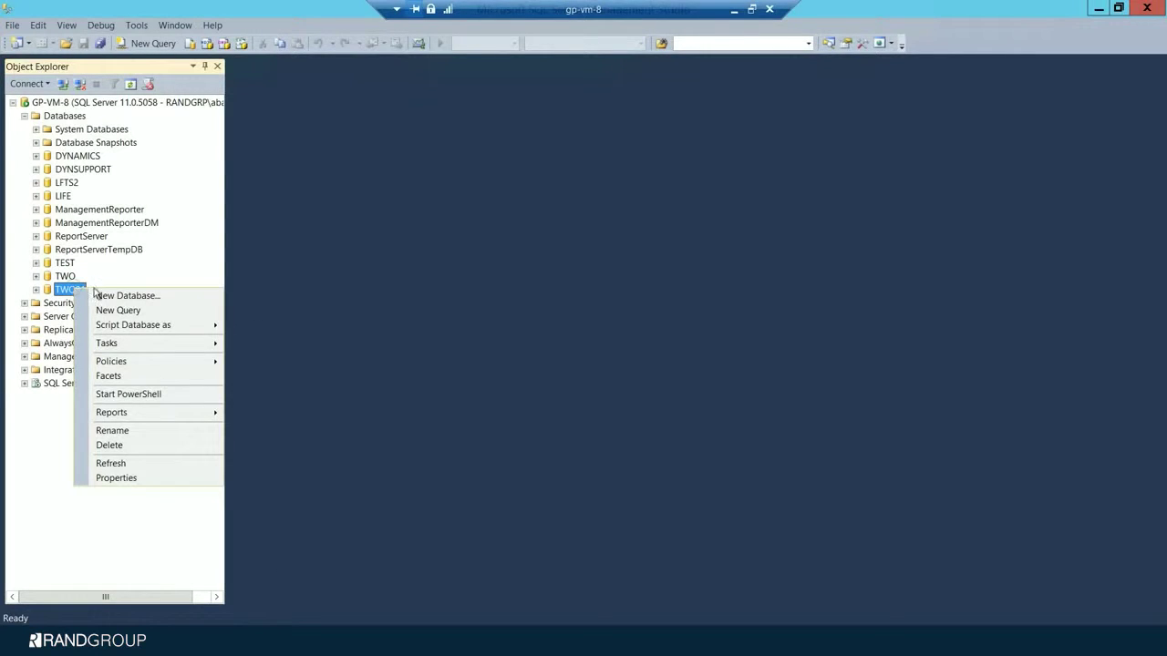
click(146, 342)
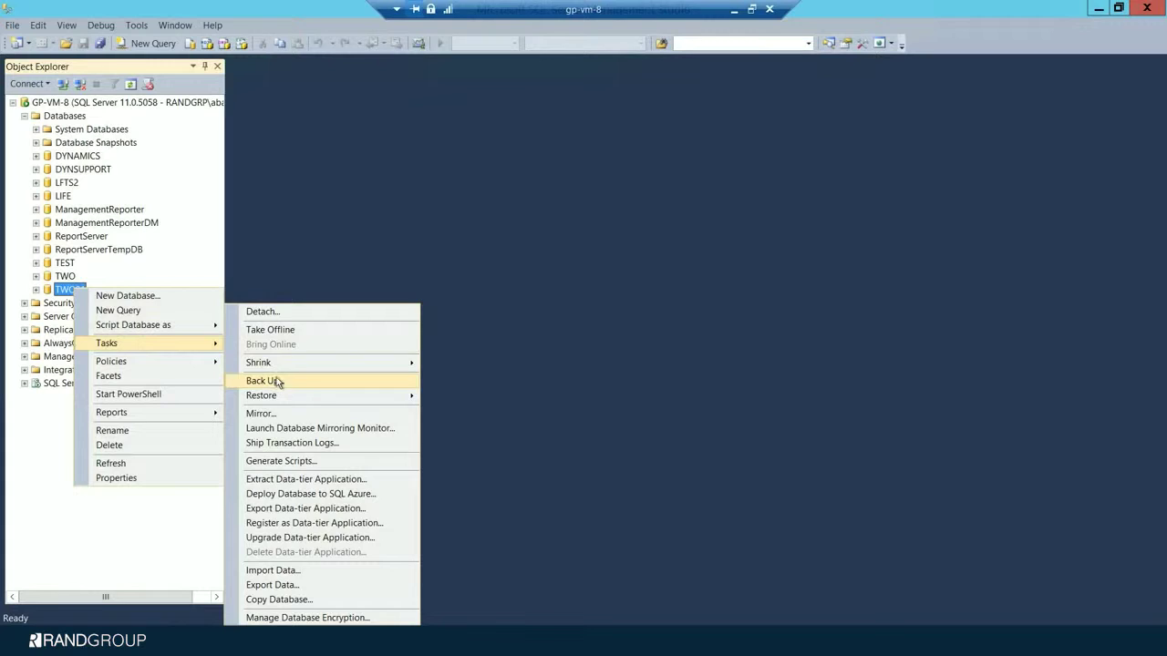
click(274, 381)
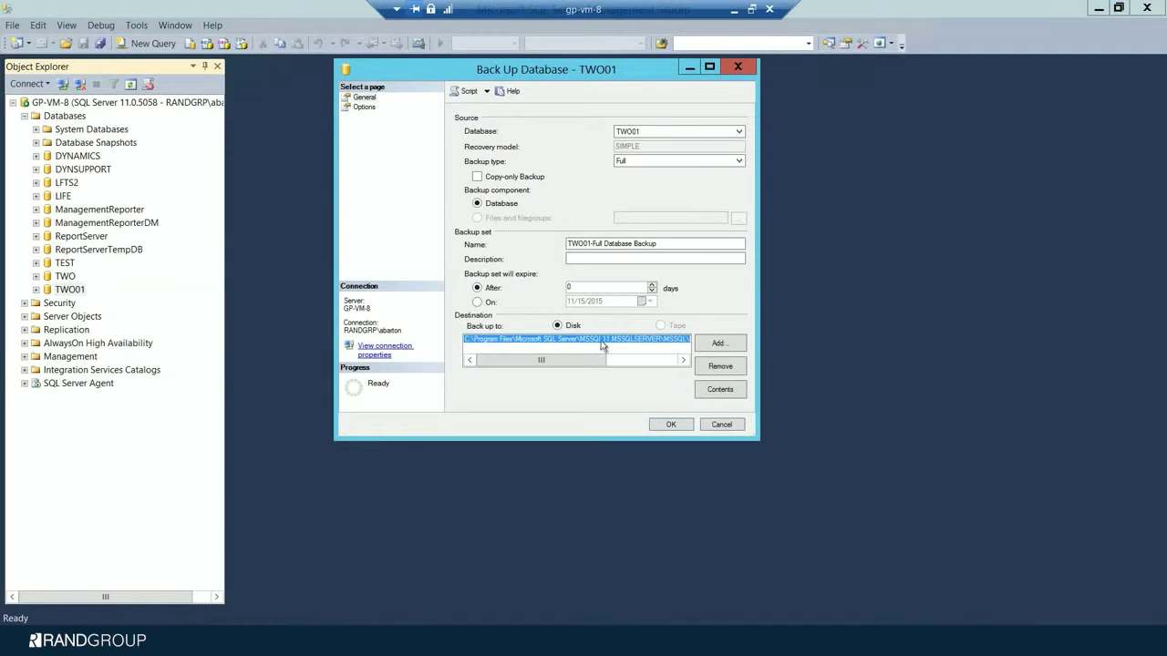
- Replace the backup destination with a new file GLYEClose.bak in the Backup folder and run the full backup of TWO01
click(719, 365)
click(719, 342)
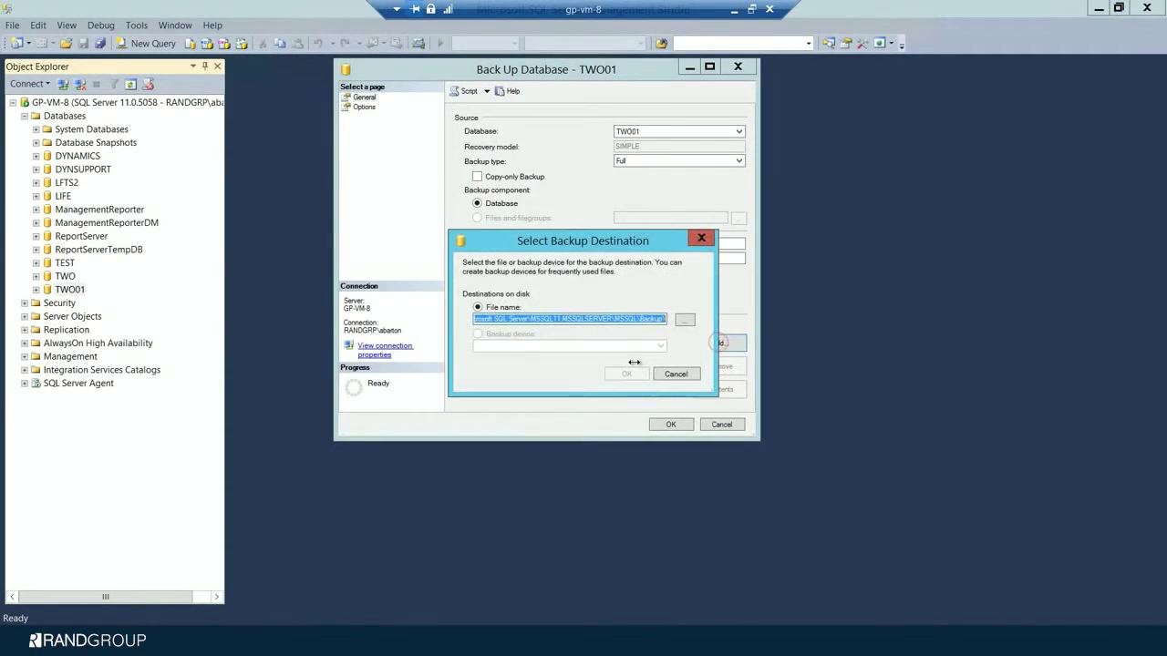
click(684, 319)
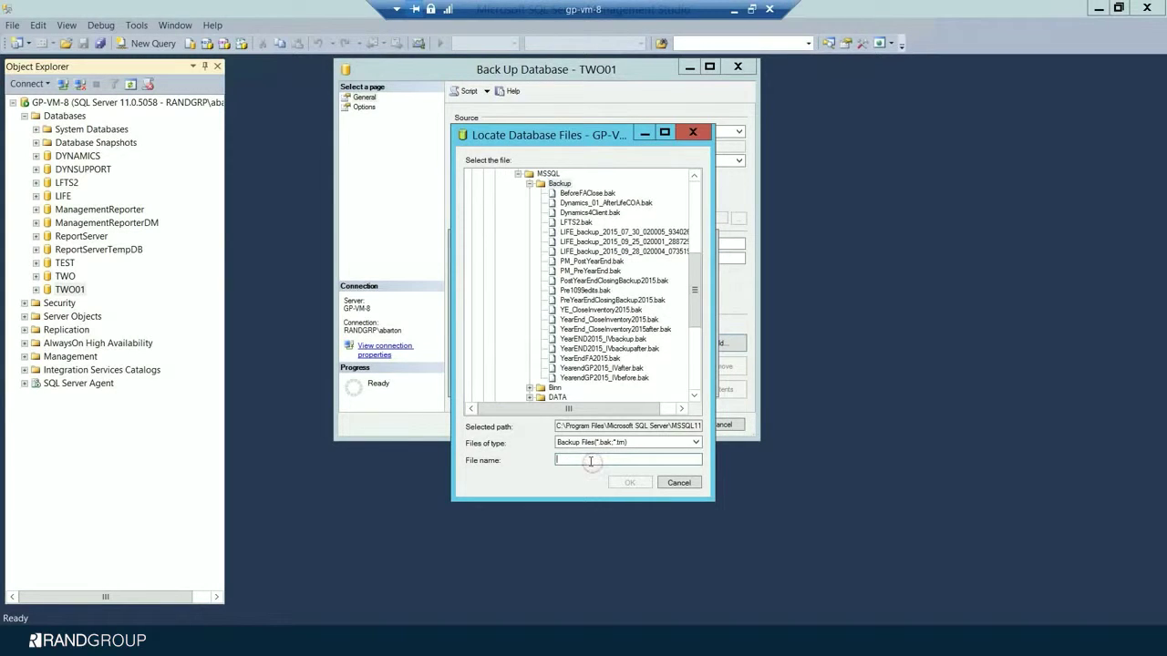
text(GLYEClose)
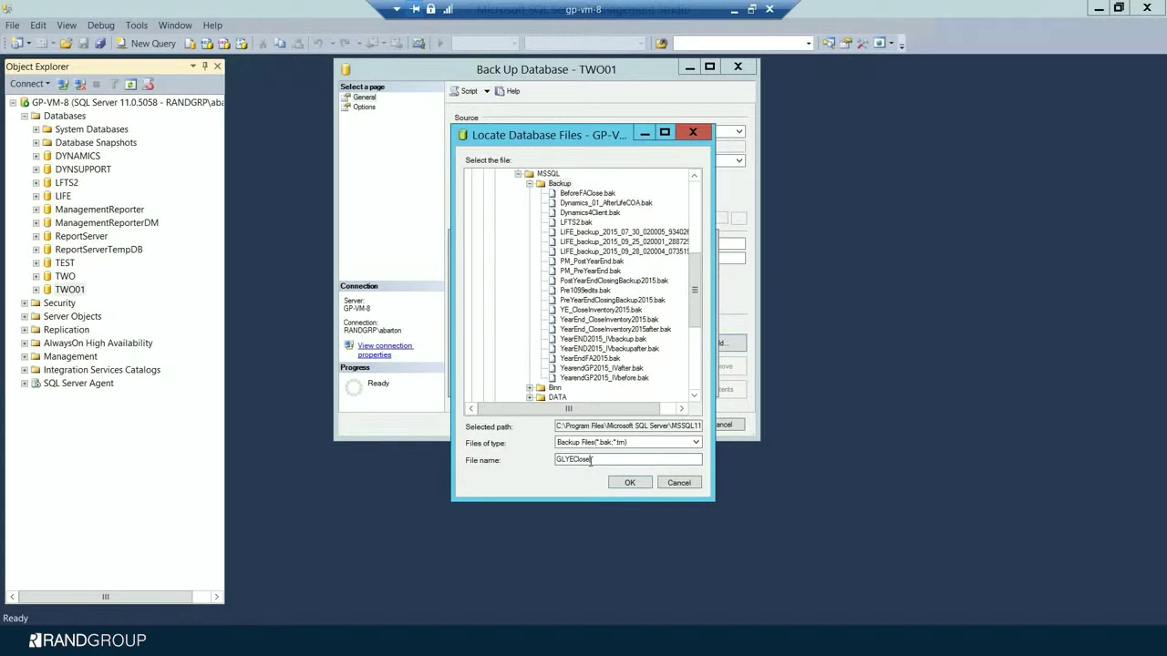
text(.bak)
click(624, 482)
click(626, 370)
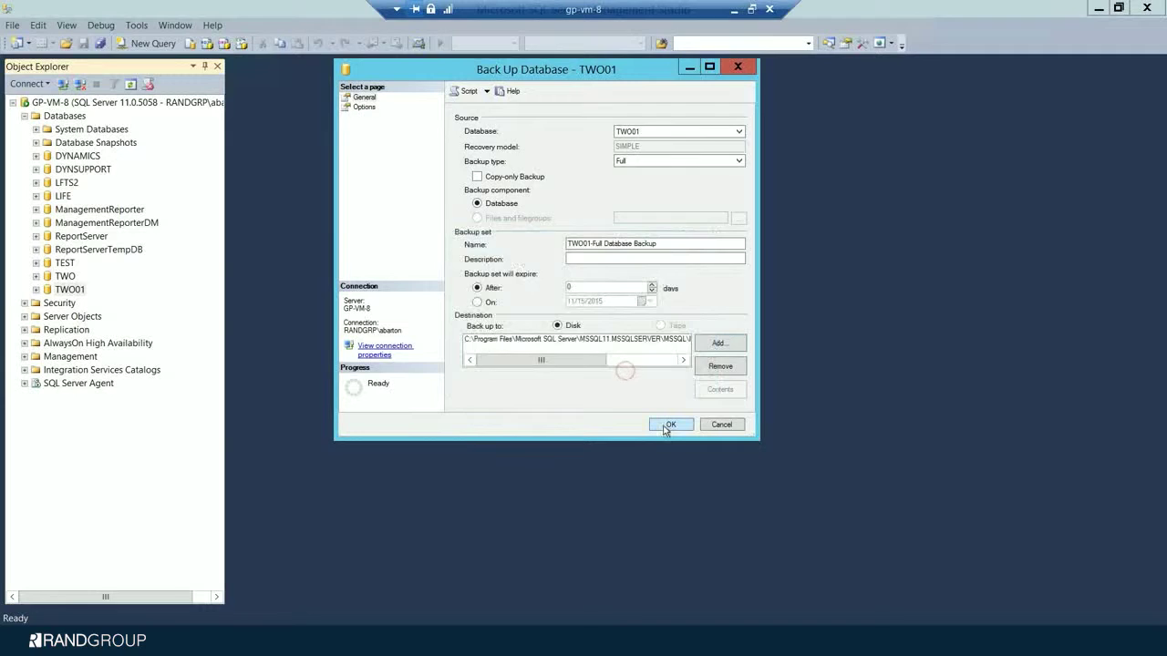
key(Return)
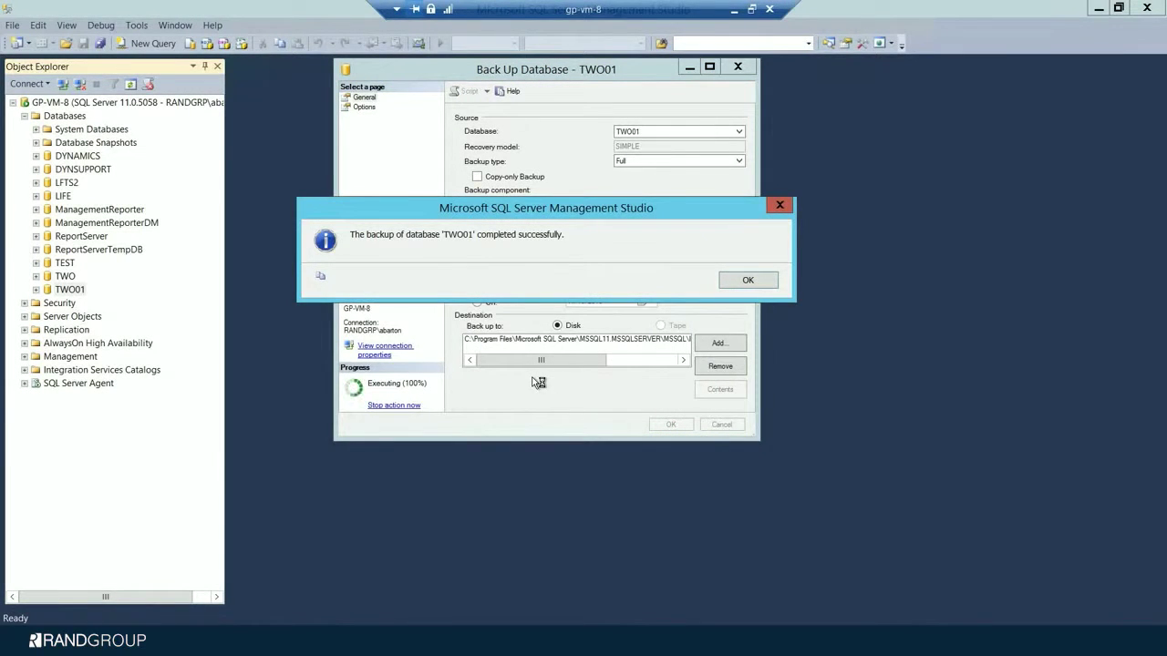
click(735, 282)
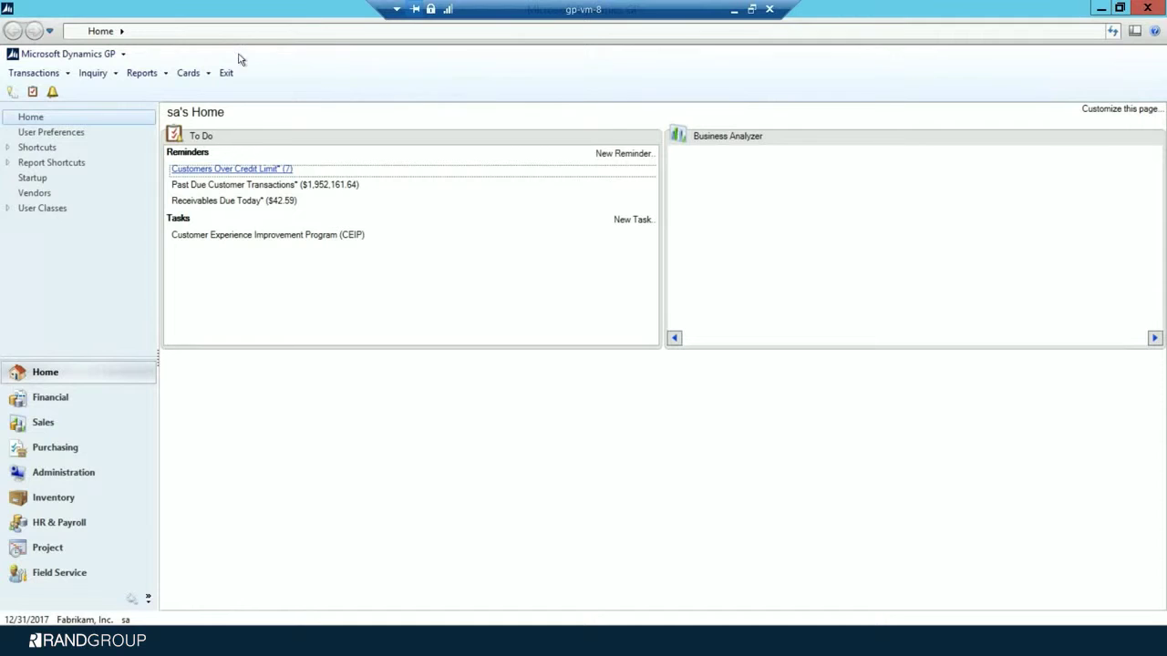
- Back in Dynamics GP, open the financial Trial Balance Report and create a new option for the Detailed report
click(143, 74)
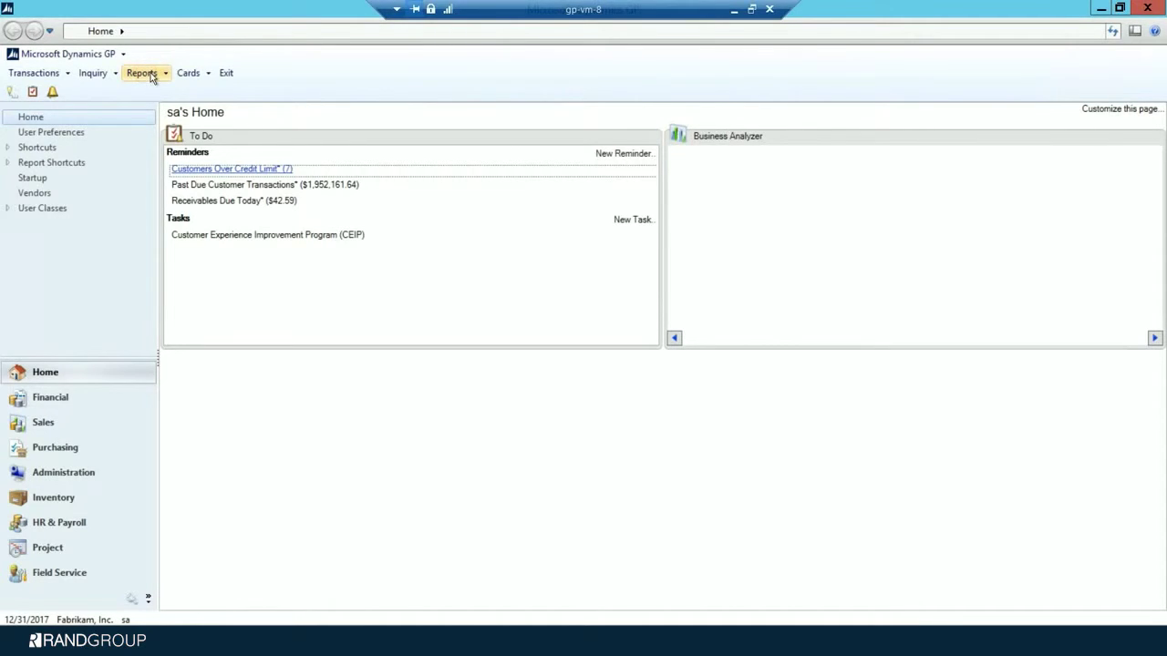
click(153, 74)
click(153, 75)
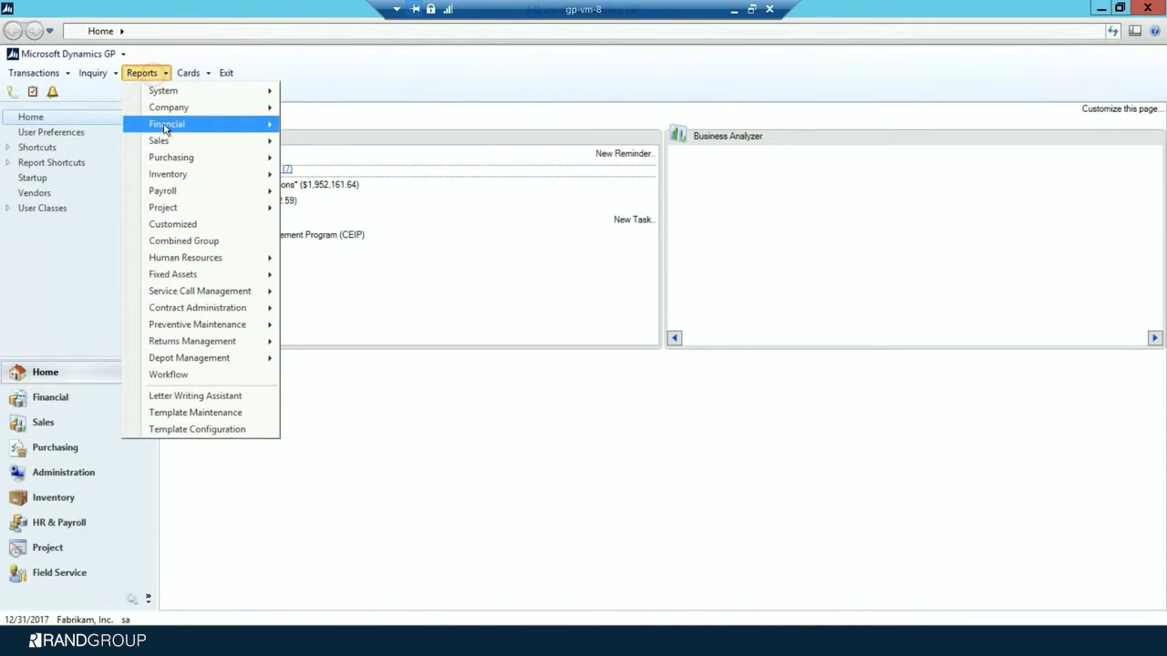
mouse_move(165, 130)
click(334, 173)
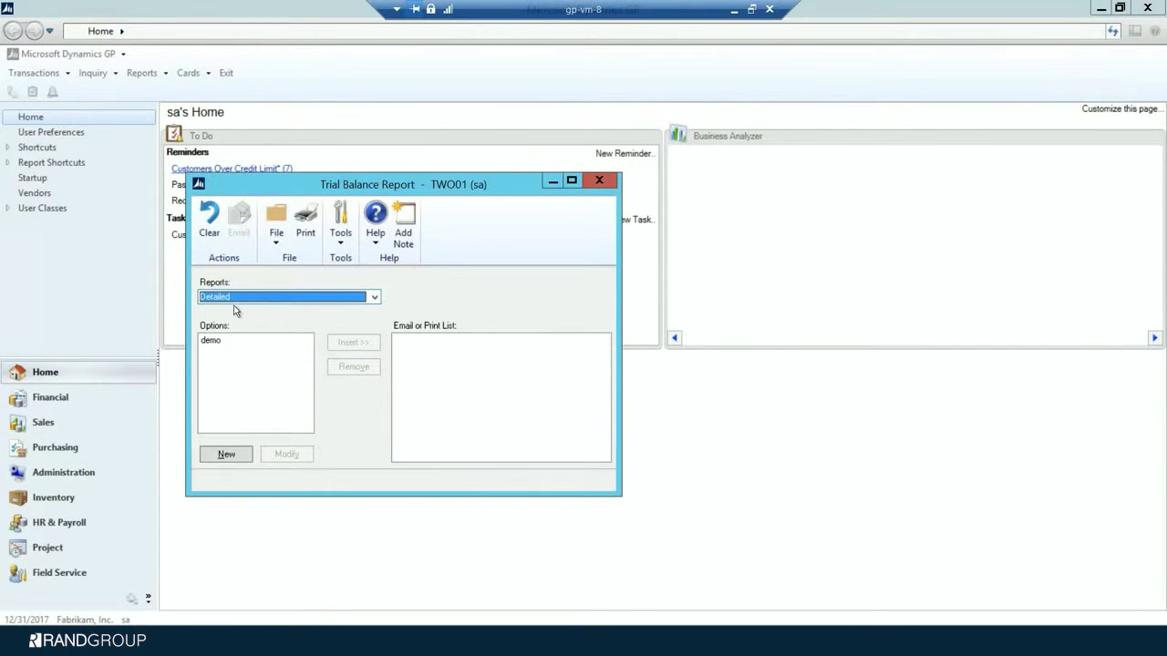
click(229, 455)
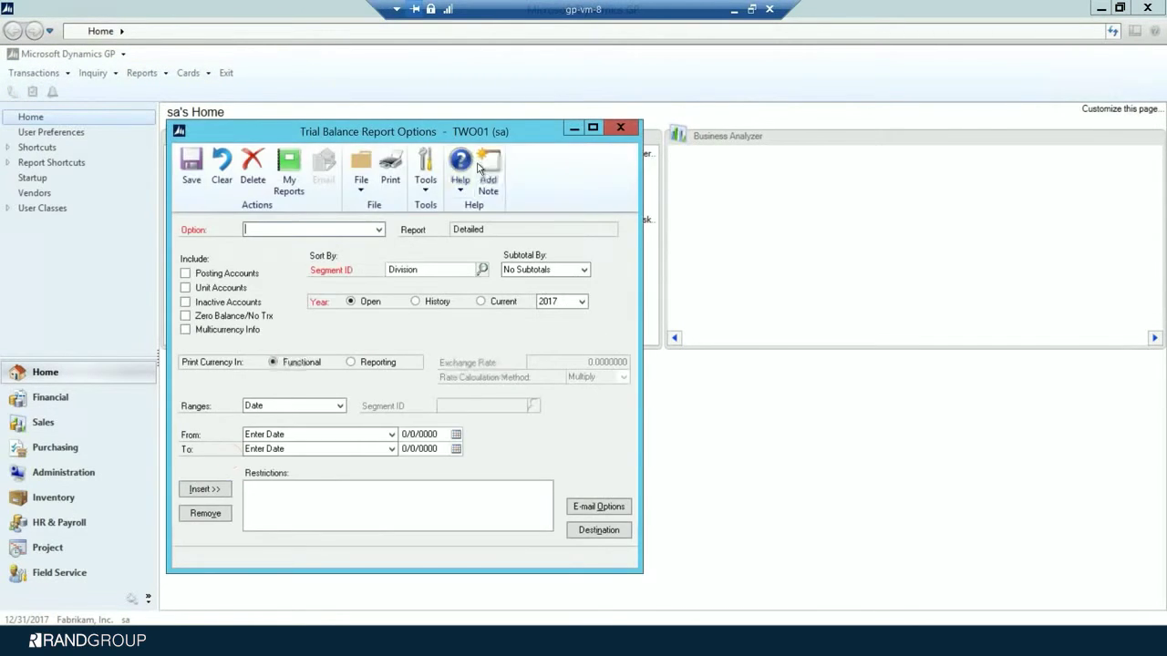
- Name the report option YEClose, include only posting accounts, and set the year to Current
drag(478, 132, 514, 97)
text(YE)
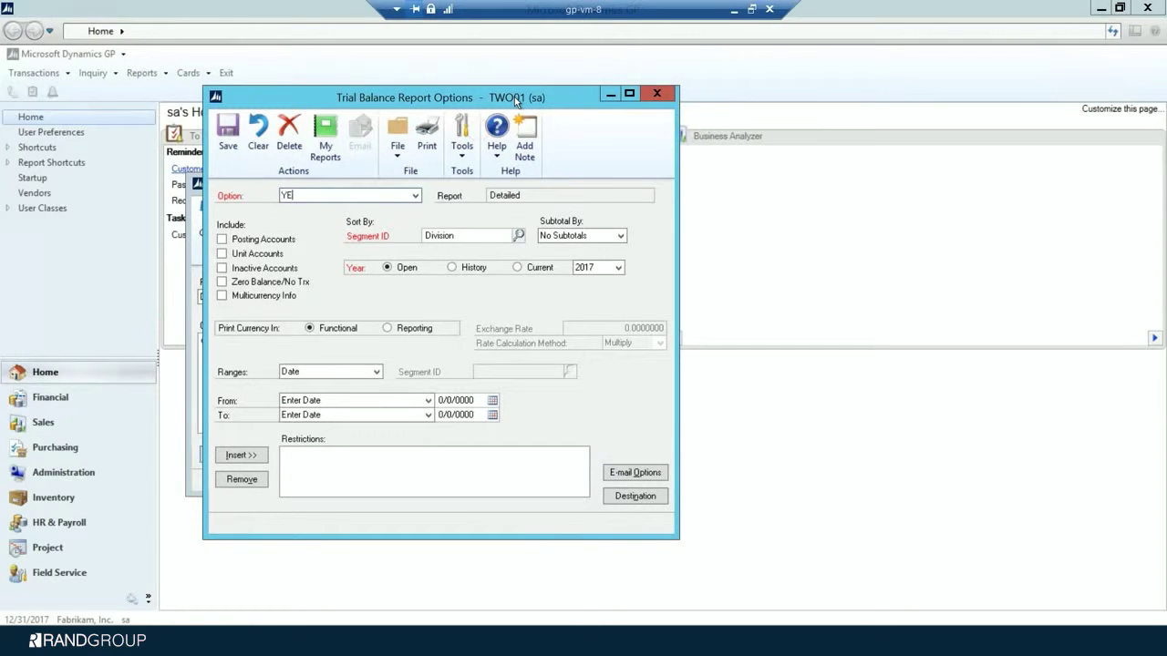
text(Close)
click(222, 238)
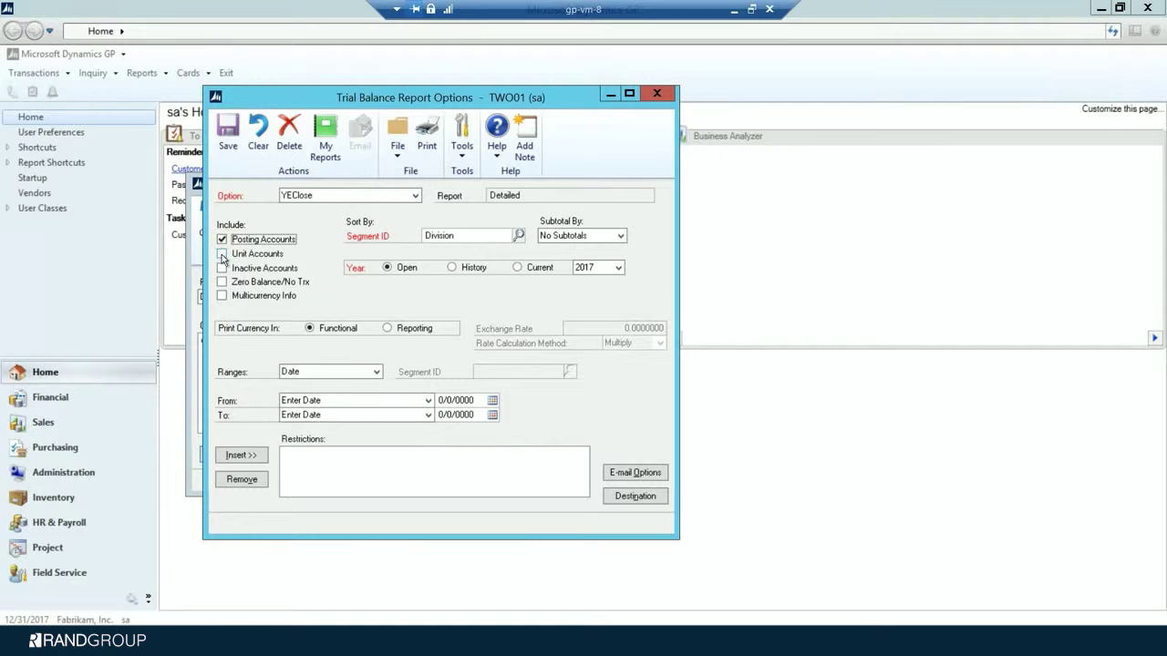
click(221, 254)
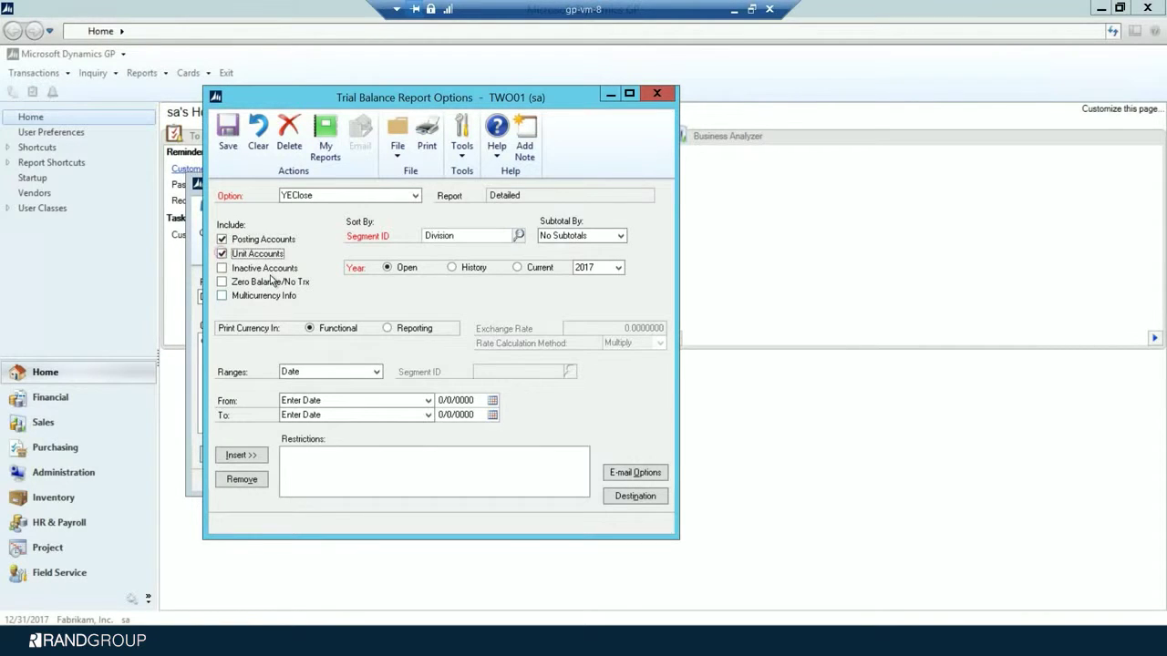
click(223, 255)
click(517, 267)
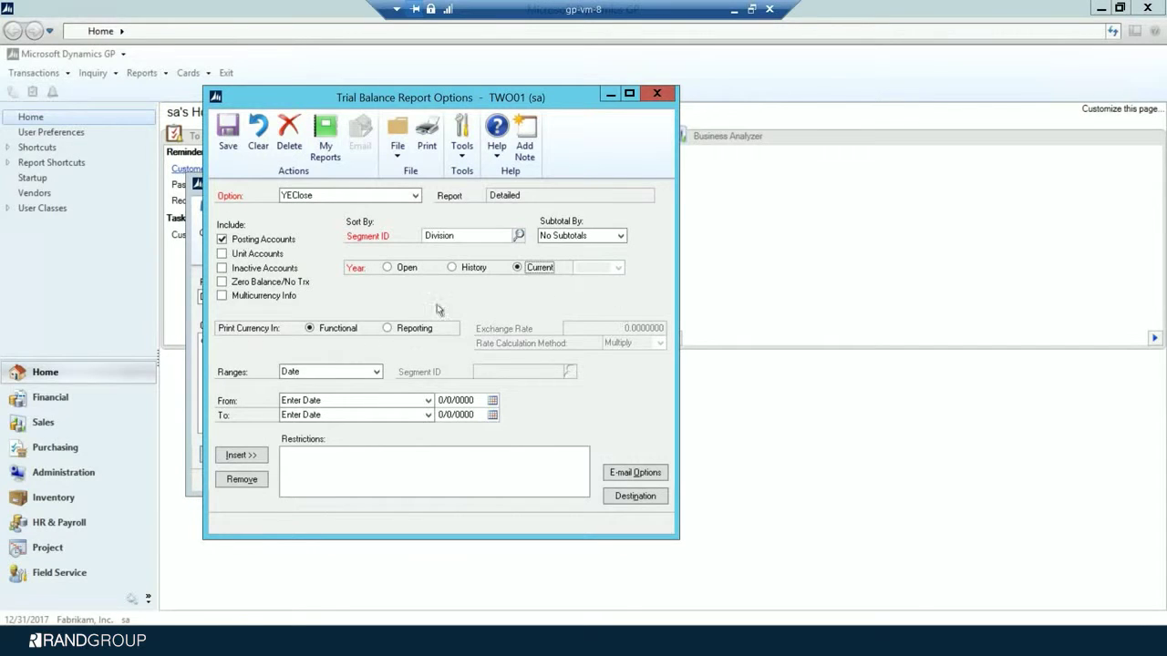
- Set the trial balance destination to Screen and run the detailed report
click(632, 496)
click(470, 330)
click(474, 344)
click(650, 441)
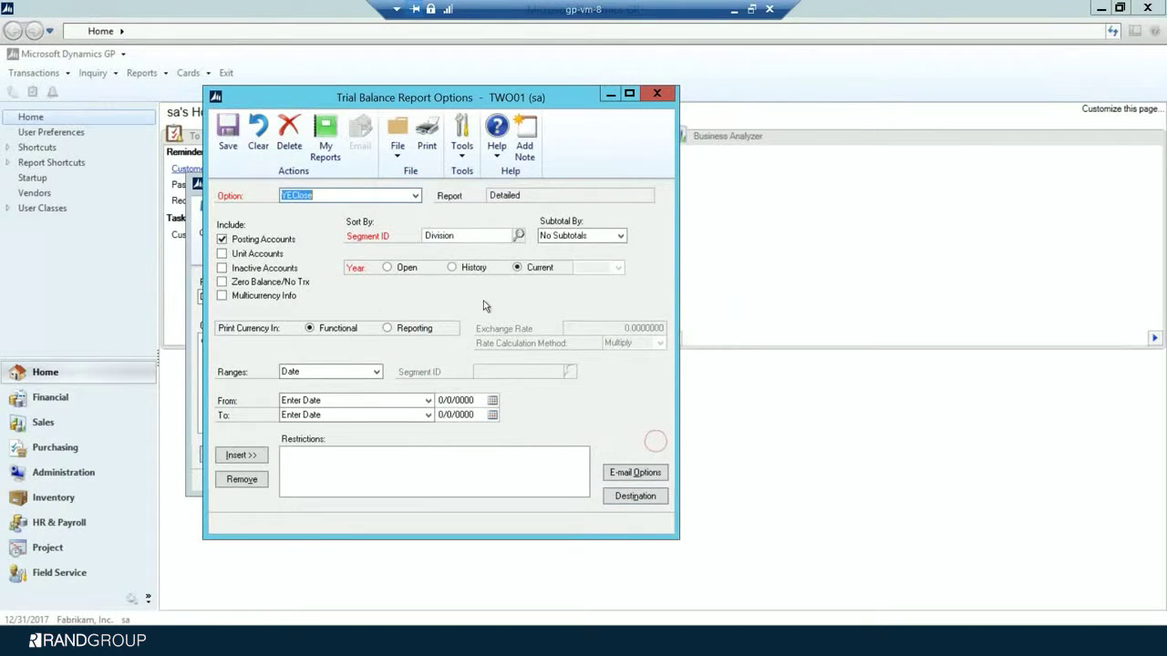
click(427, 132)
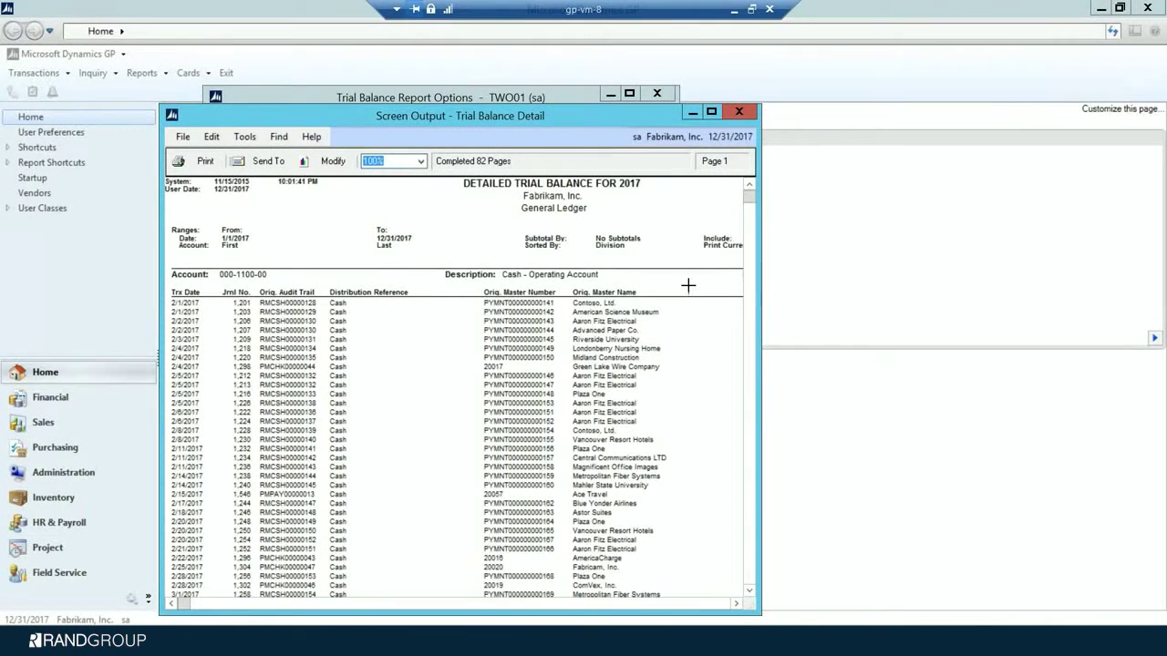
- Print the detailed trial balance with the Microsoft XPS Document Writer, saving it to the Desktop as DetailedTBYEClose
click(205, 163)
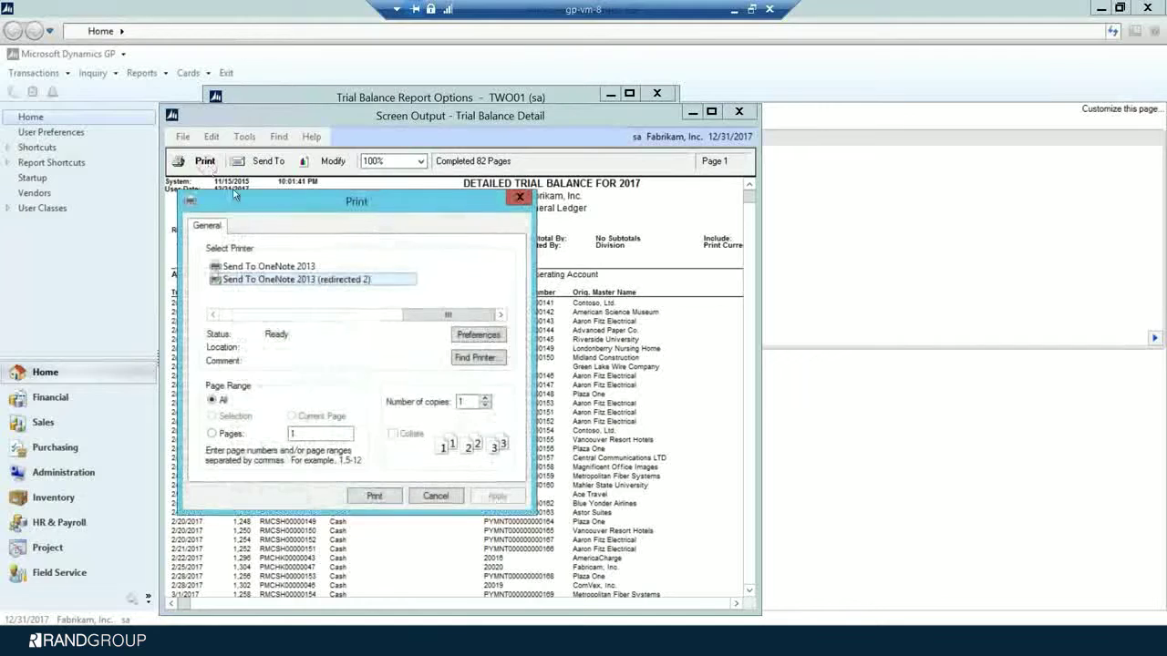
drag(414, 315, 248, 307)
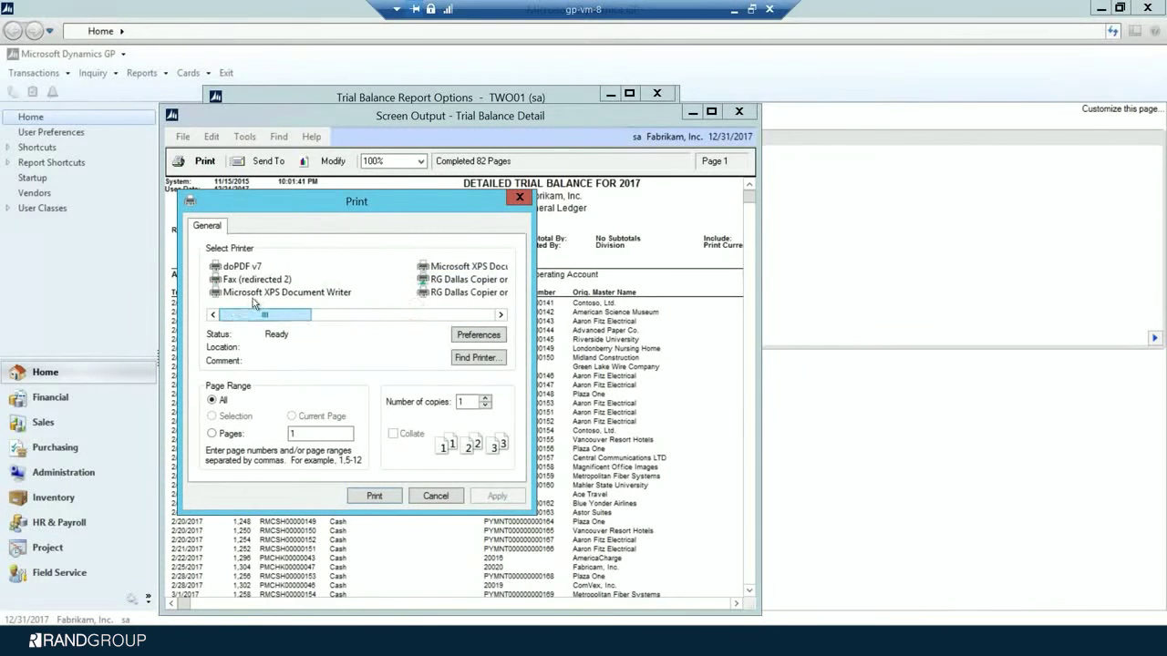
click(260, 293)
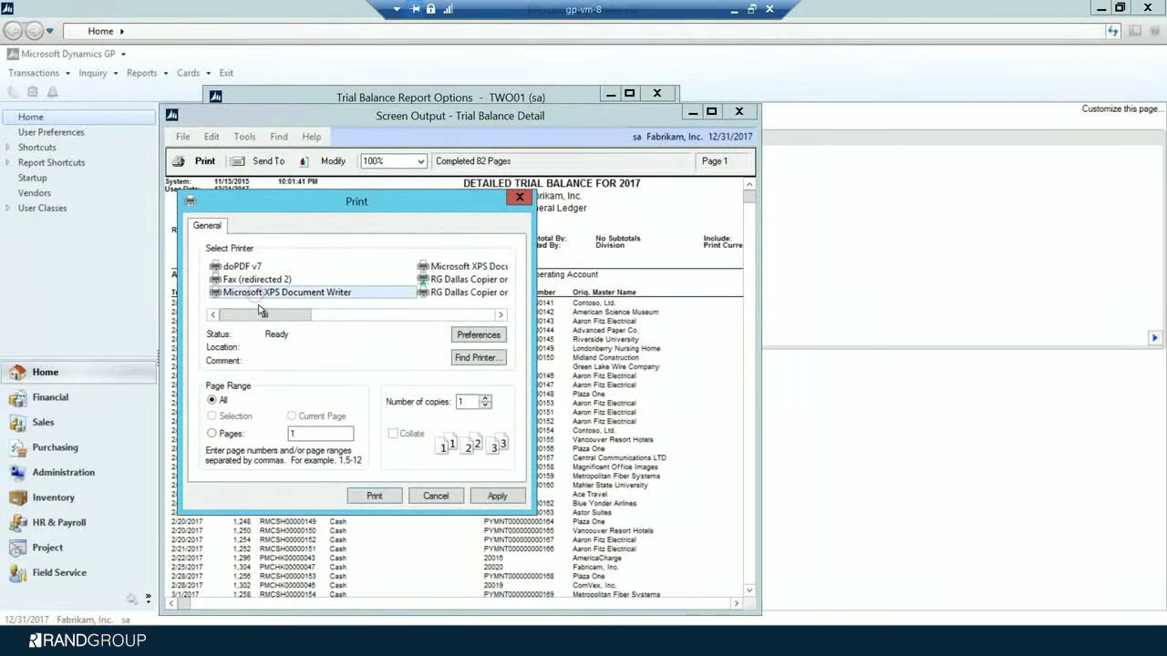
click(372, 496)
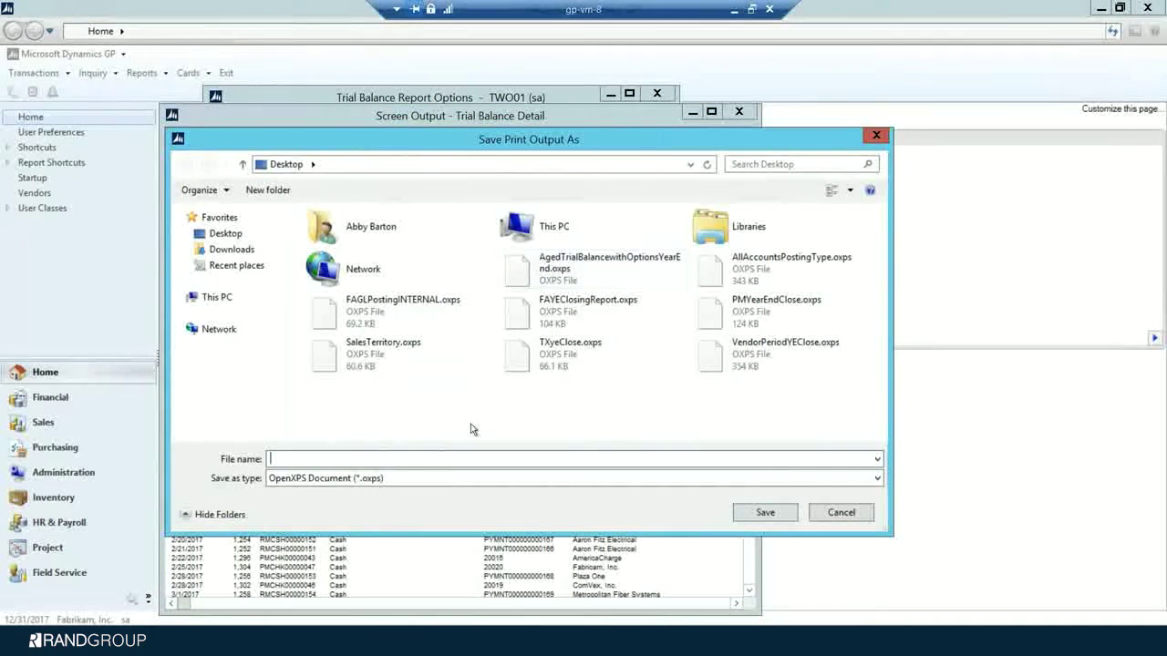
text(DetailedTBYEClose)
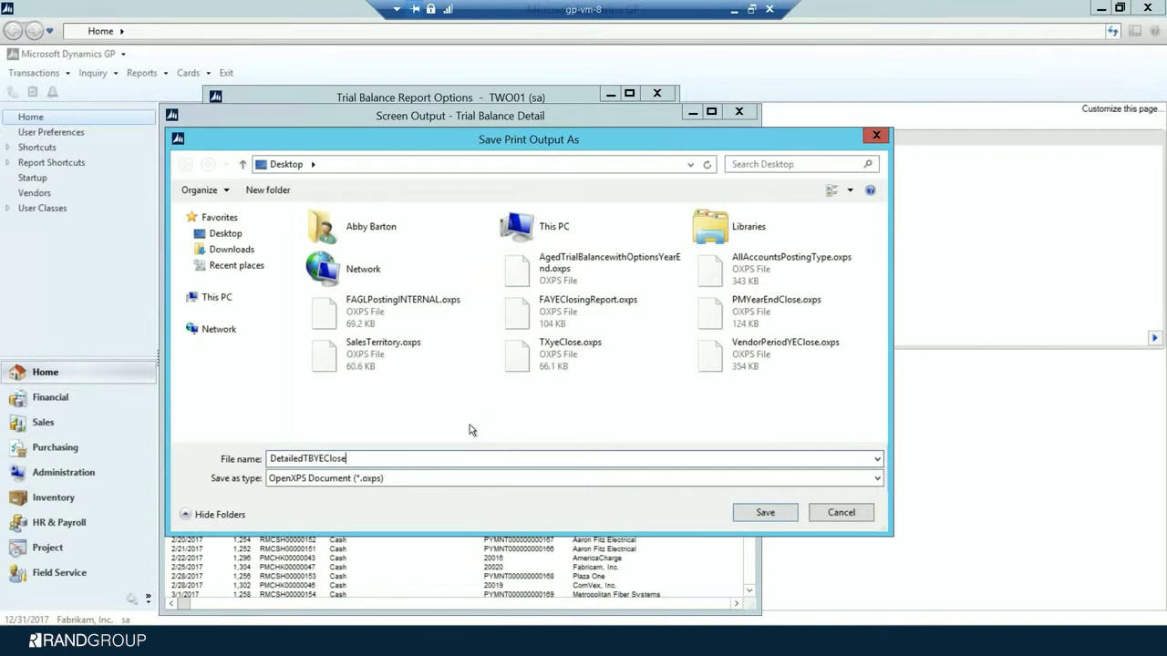
click(746, 512)
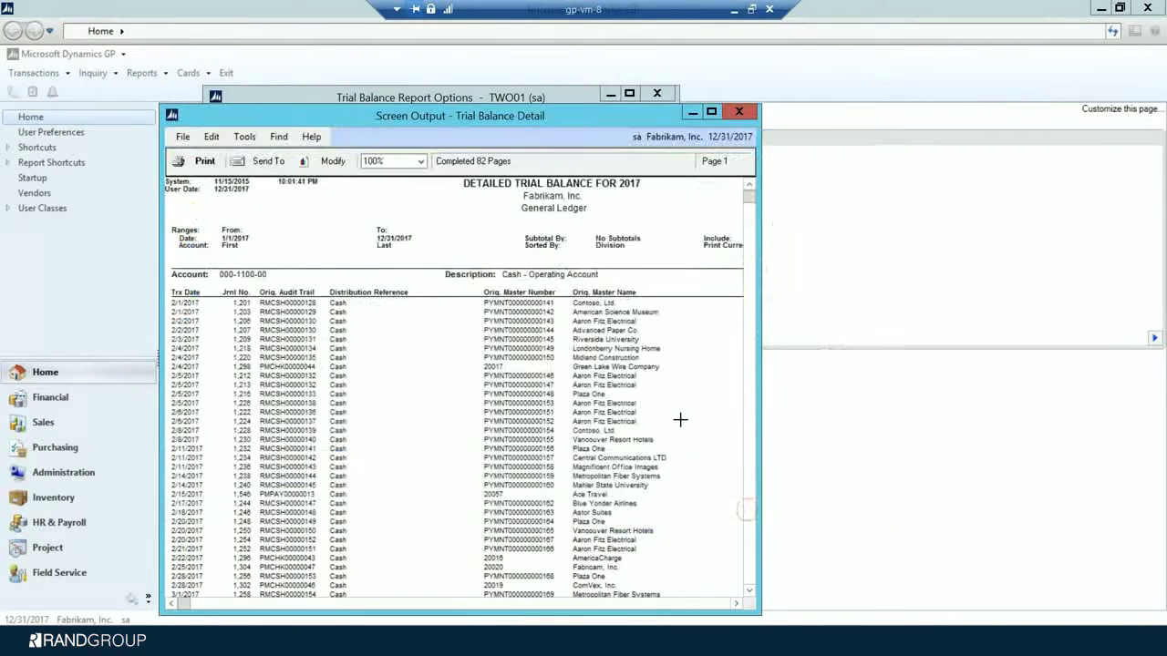
- Close the trial balance output and report windows, discarding the changes to the report option
click(739, 112)
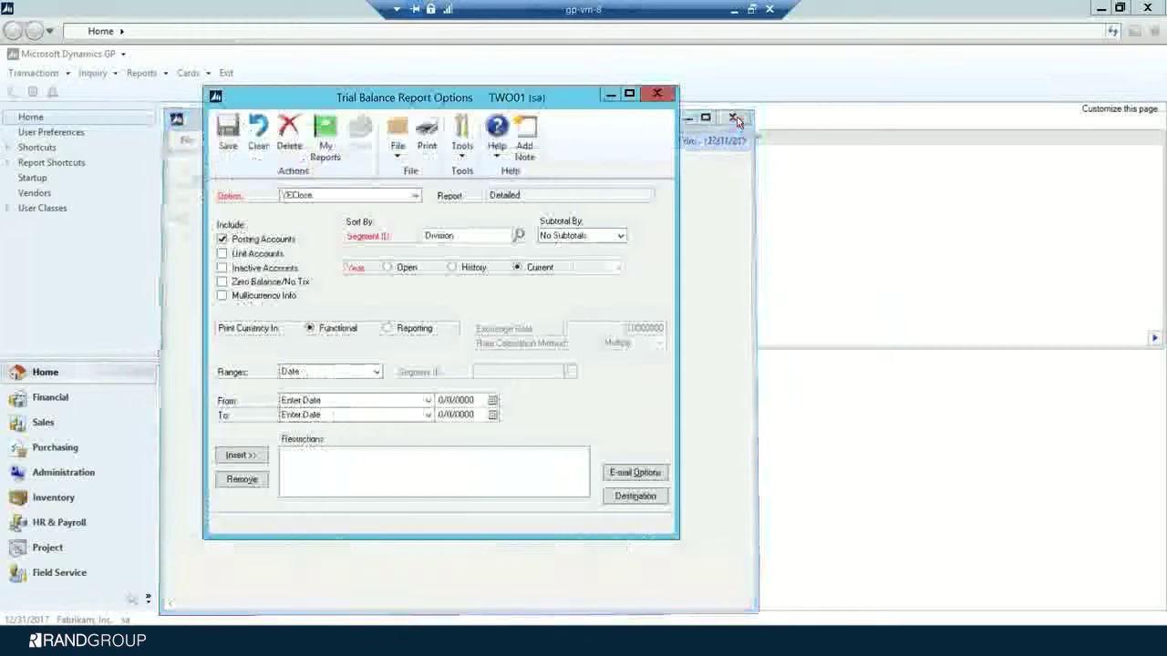
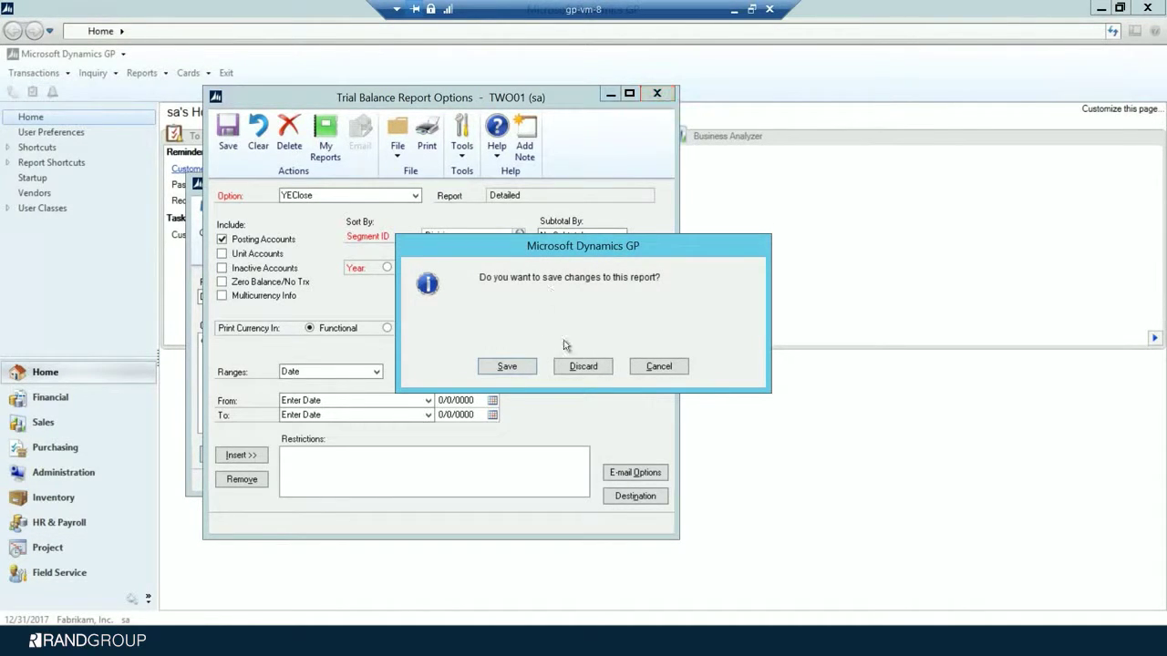
click(577, 365)
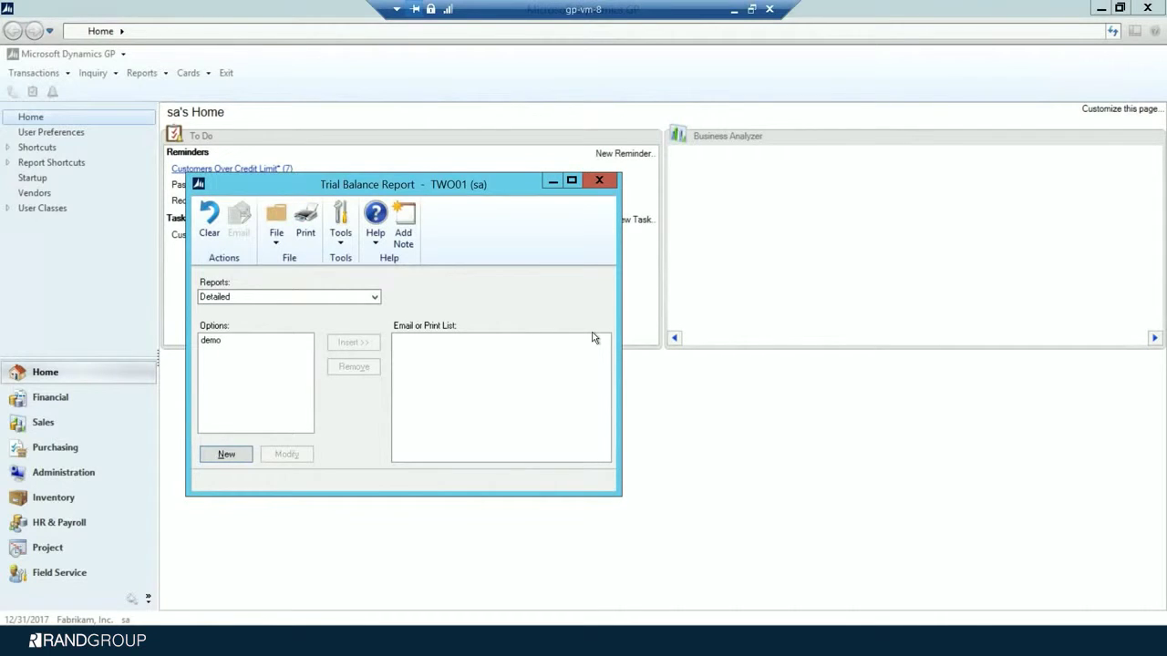
click(603, 181)
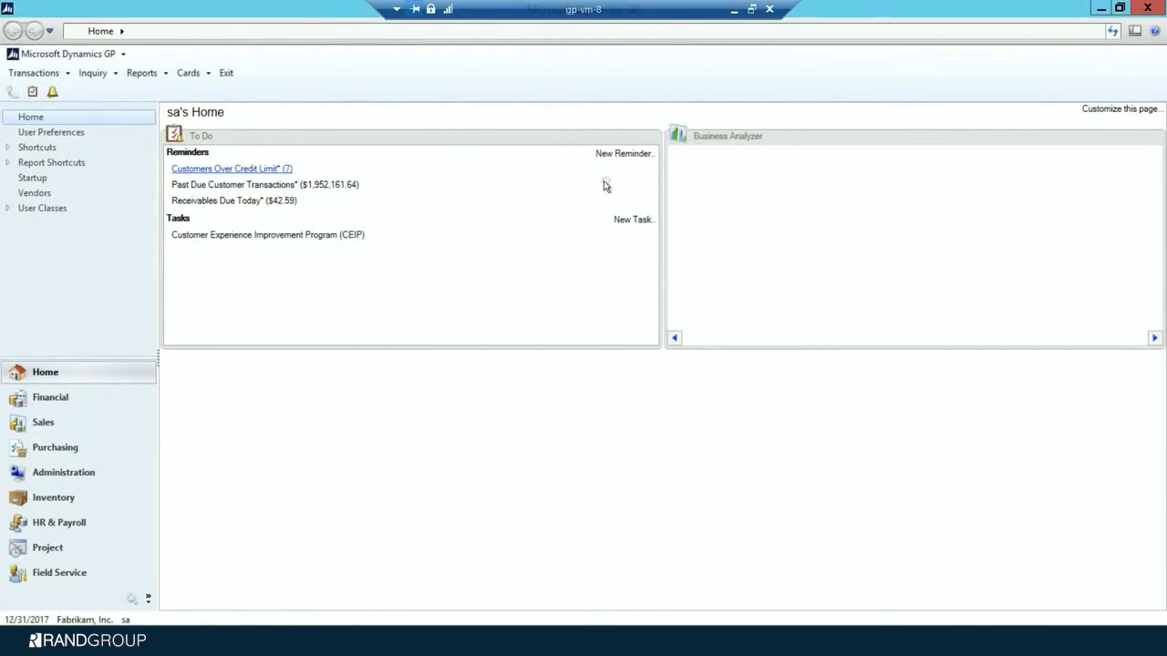
- Look up the available financial statement reports, then close the lookup and report windows without choosing one
click(142, 73)
mouse_move(173, 124)
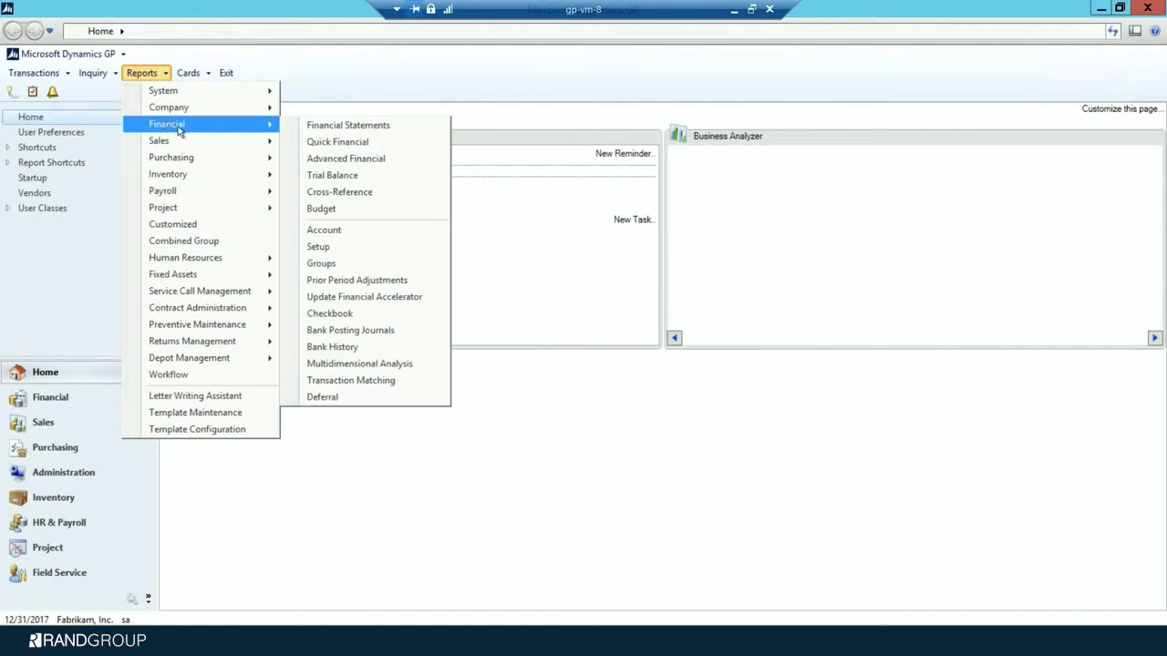
click(325, 129)
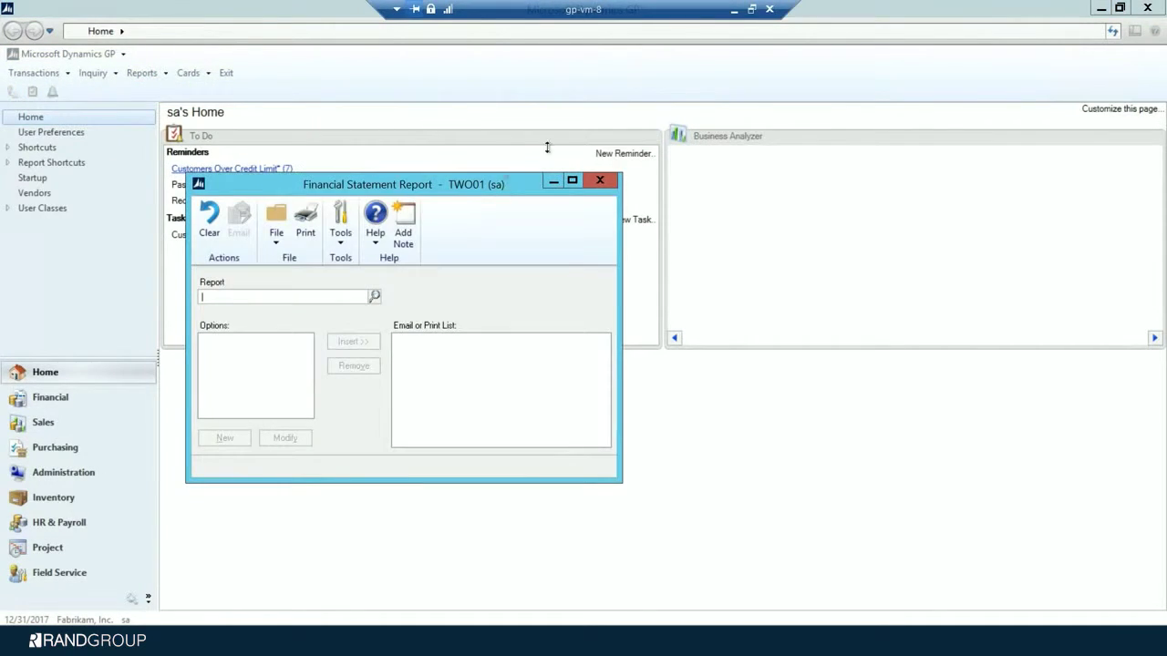
click(375, 265)
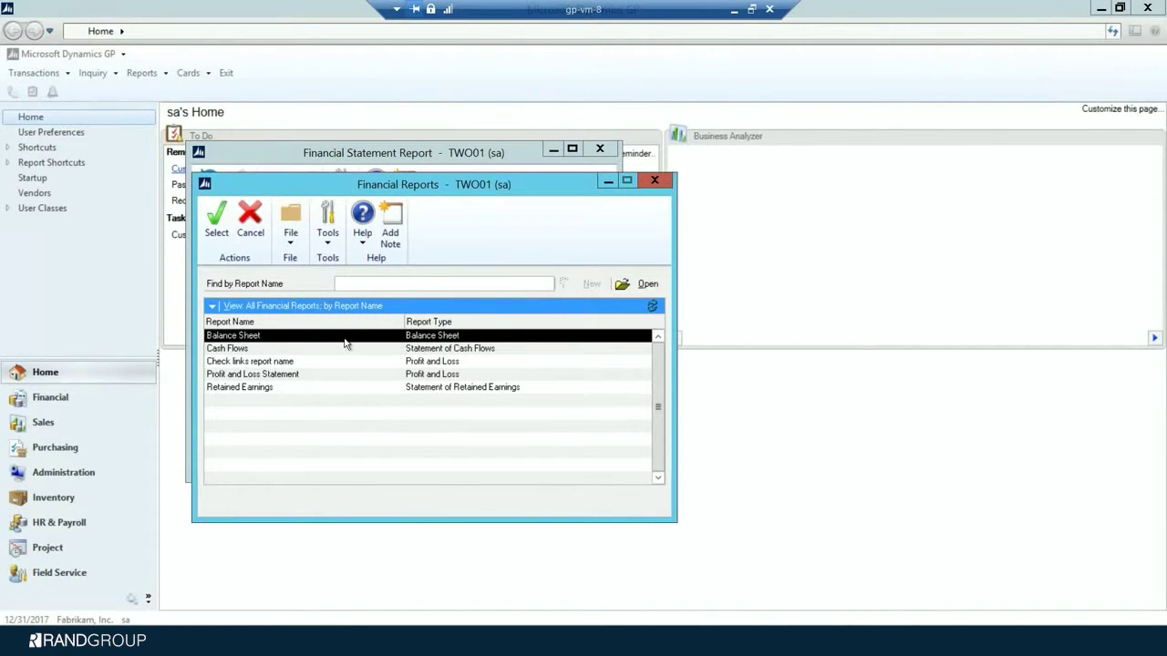
click(655, 180)
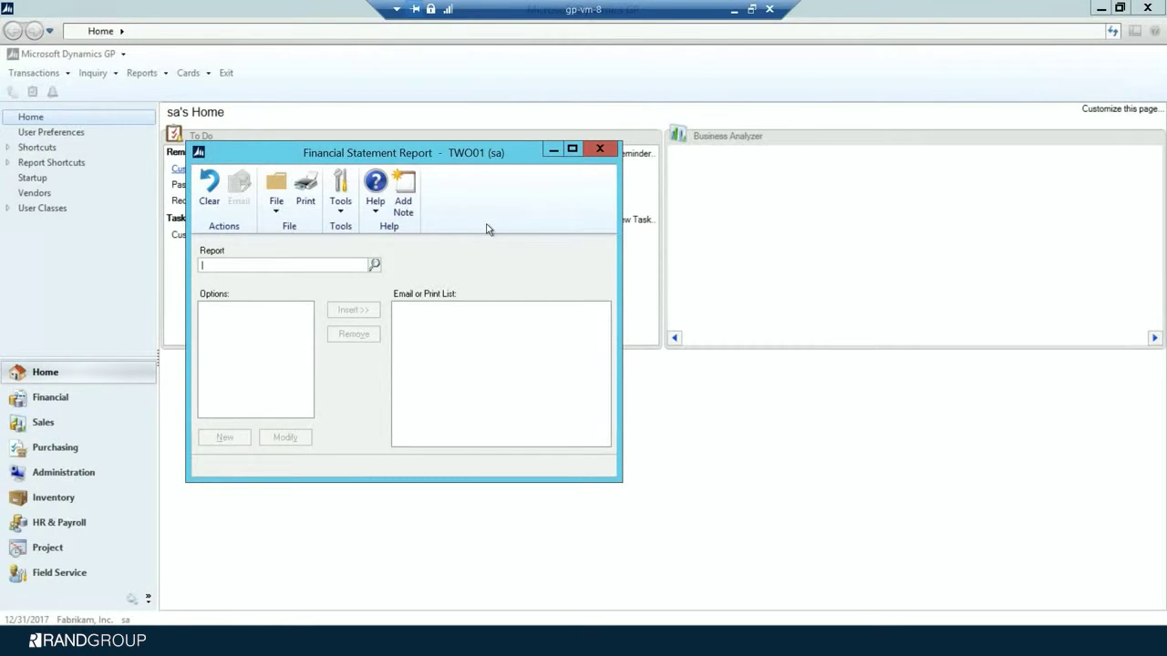
click(599, 149)
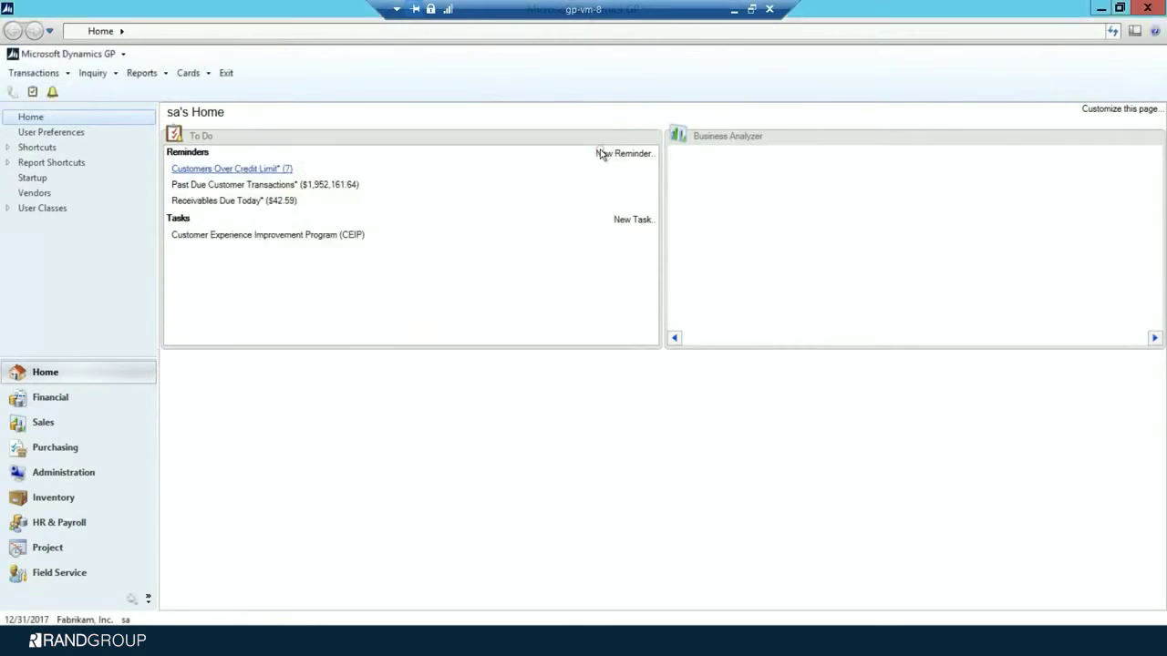
- Open the company's fiscal periods setup and check that all periods for year 2018 are set up
click(106, 54)
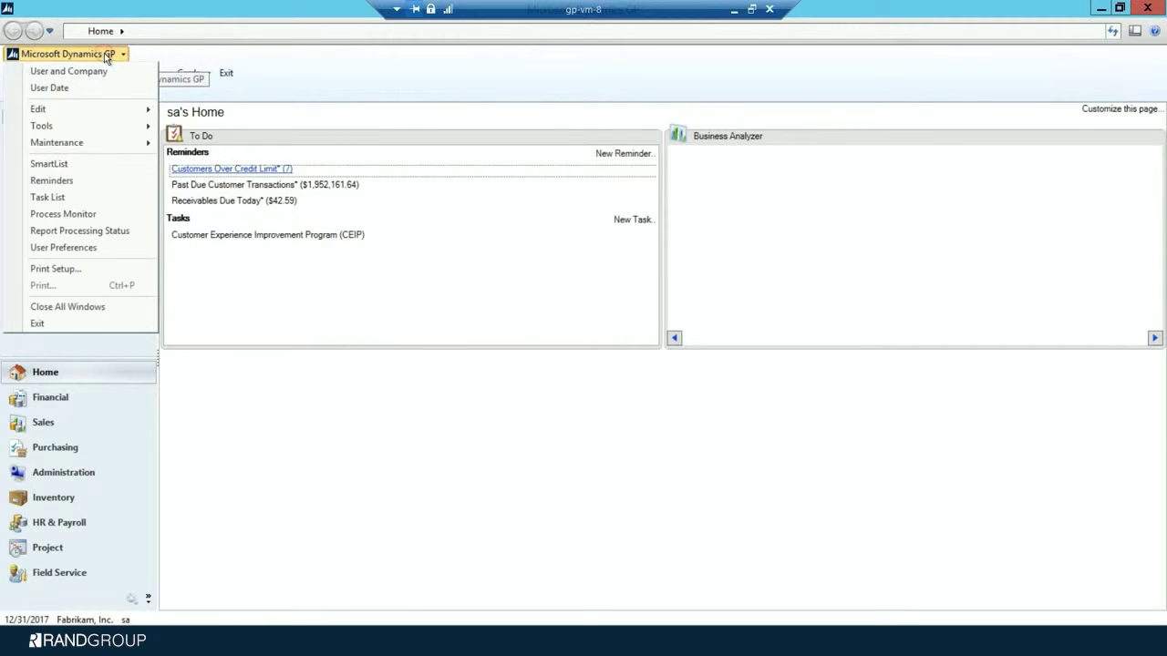
click(84, 128)
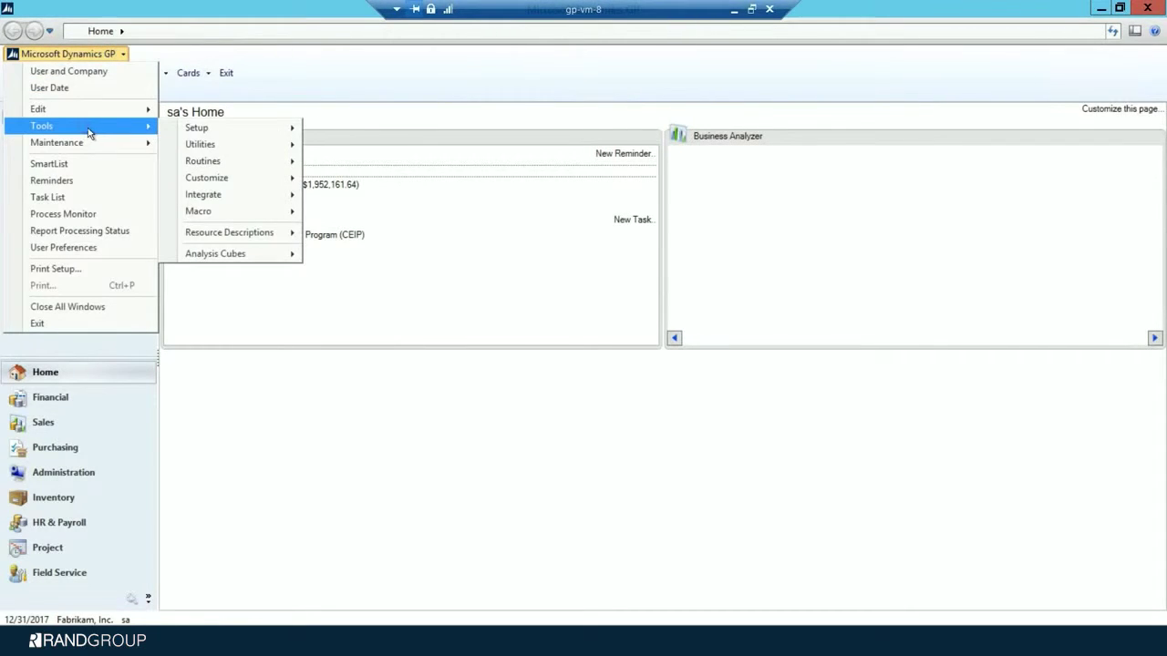
mouse_move(198, 128)
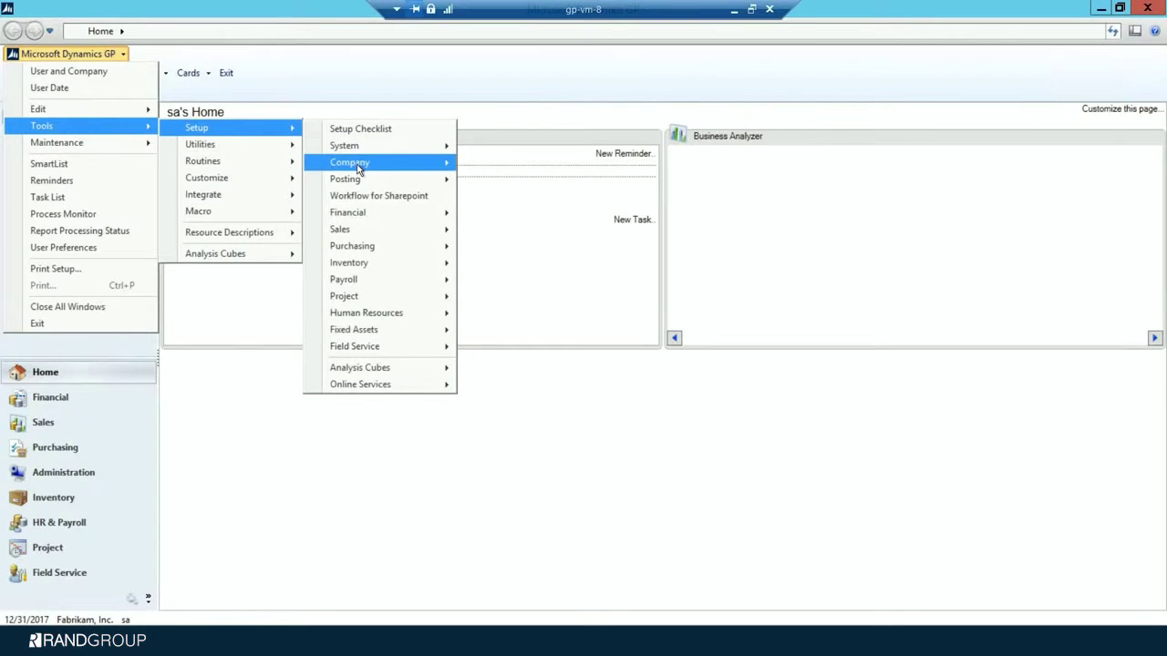
mouse_move(435, 163)
click(533, 197)
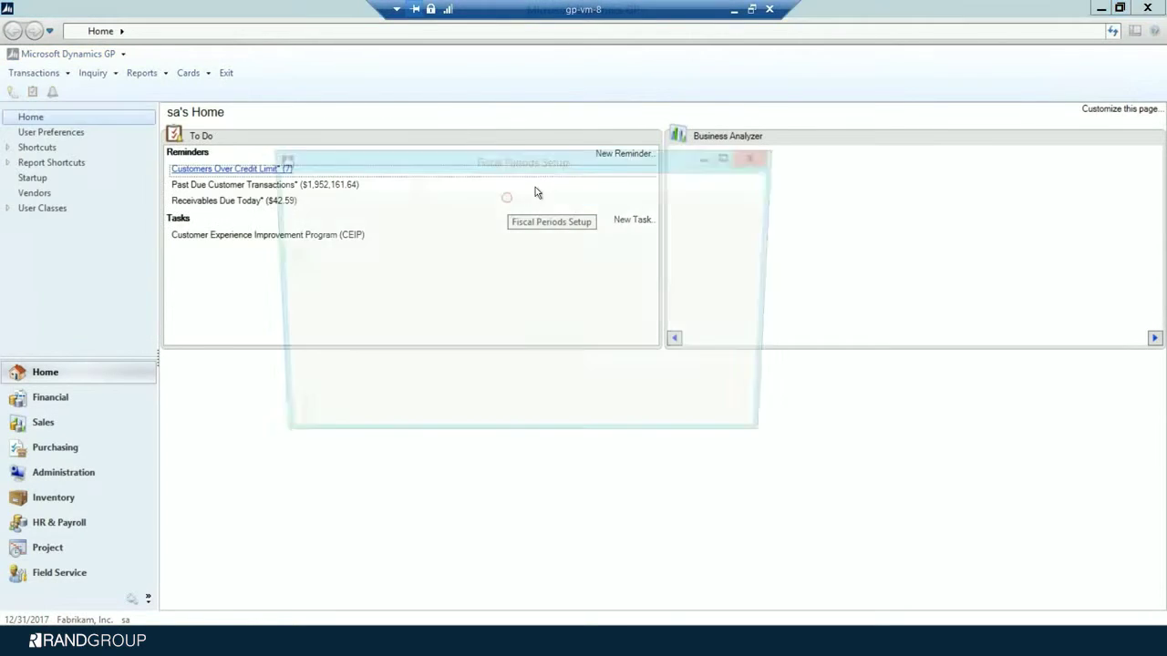
click(361, 258)
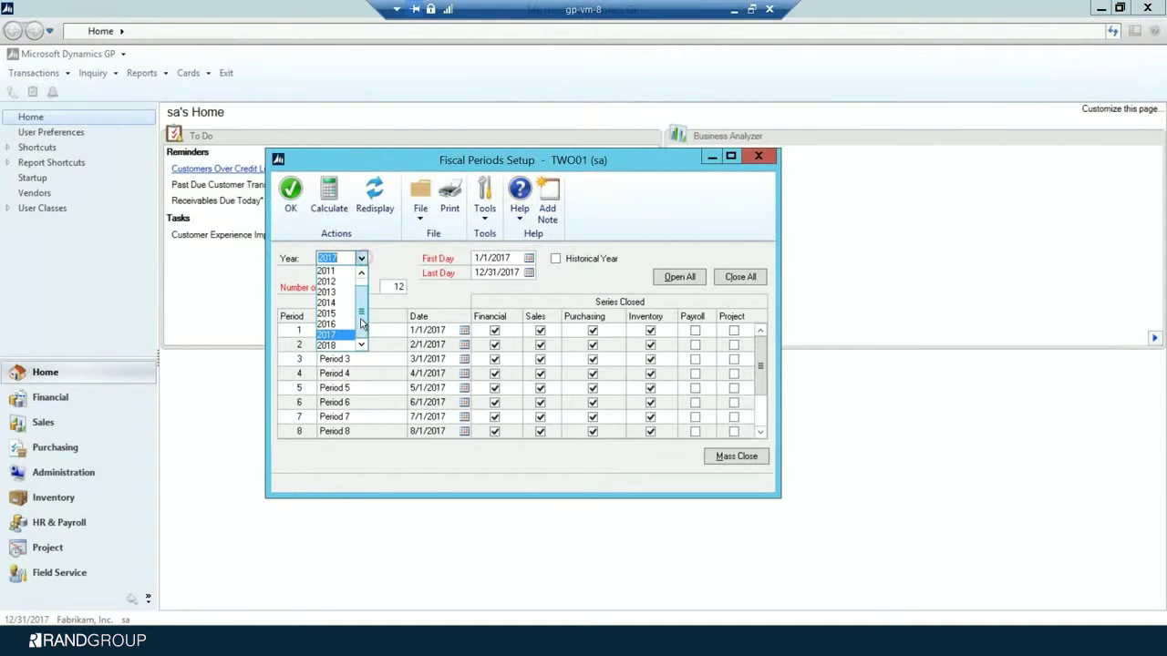
click(334, 346)
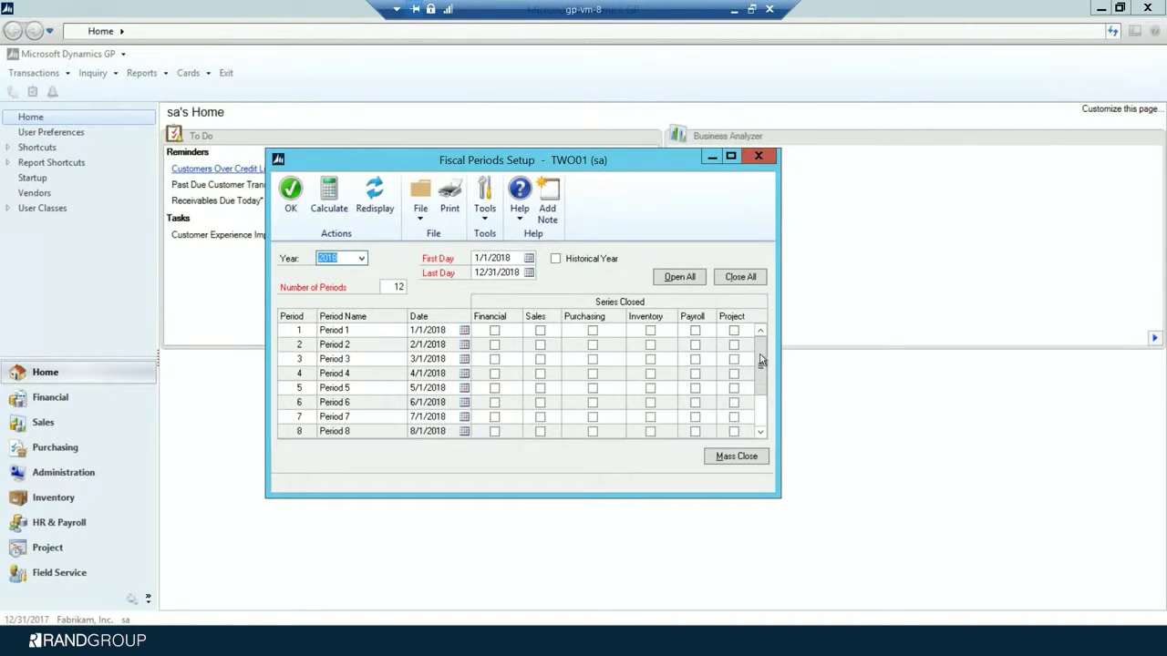
click(764, 403)
drag(763, 401, 767, 354)
click(290, 193)
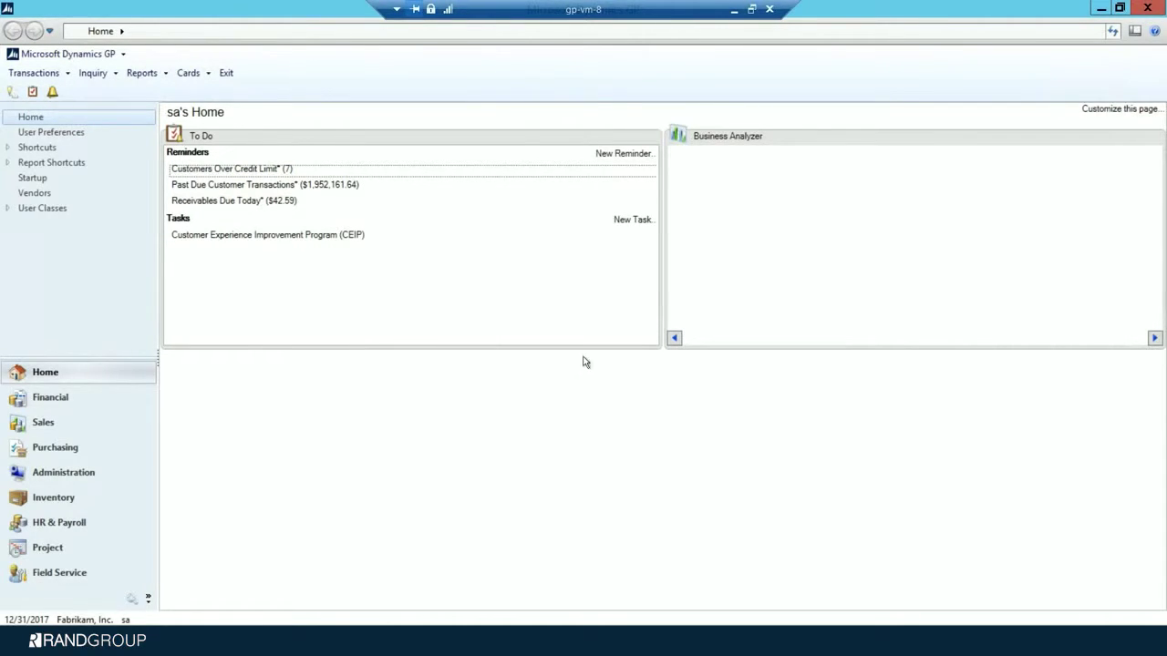
- Open the financial Year-End Closing routine and close the year 2017, continuing despite the unposted transaction
click(82, 55)
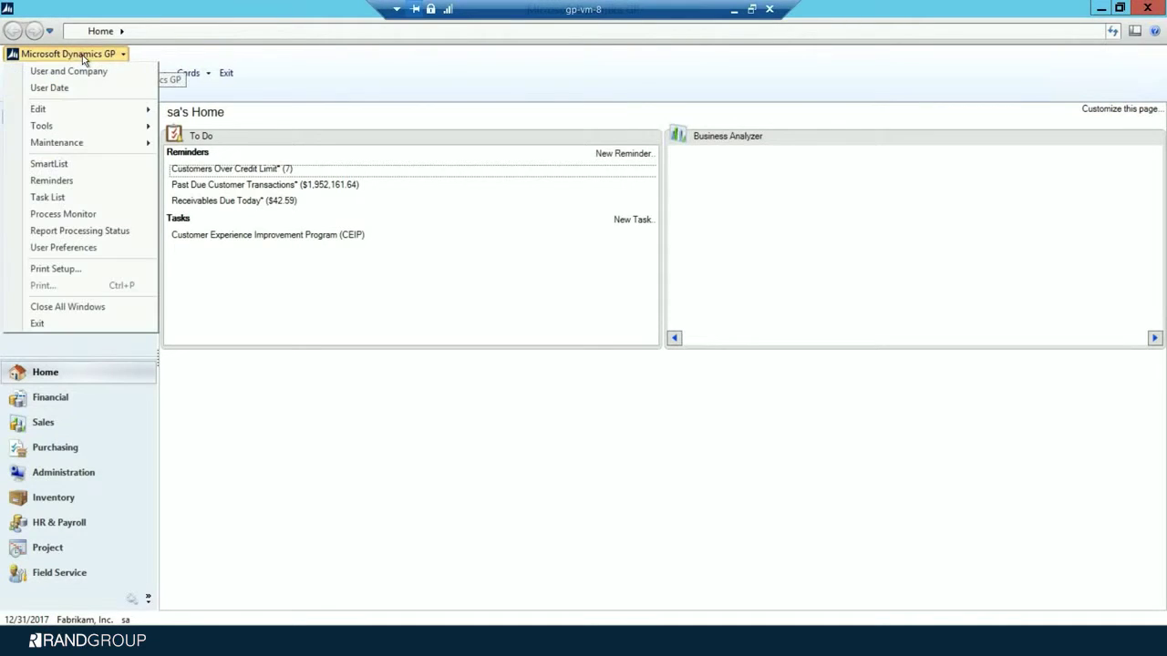
mouse_move(80, 128)
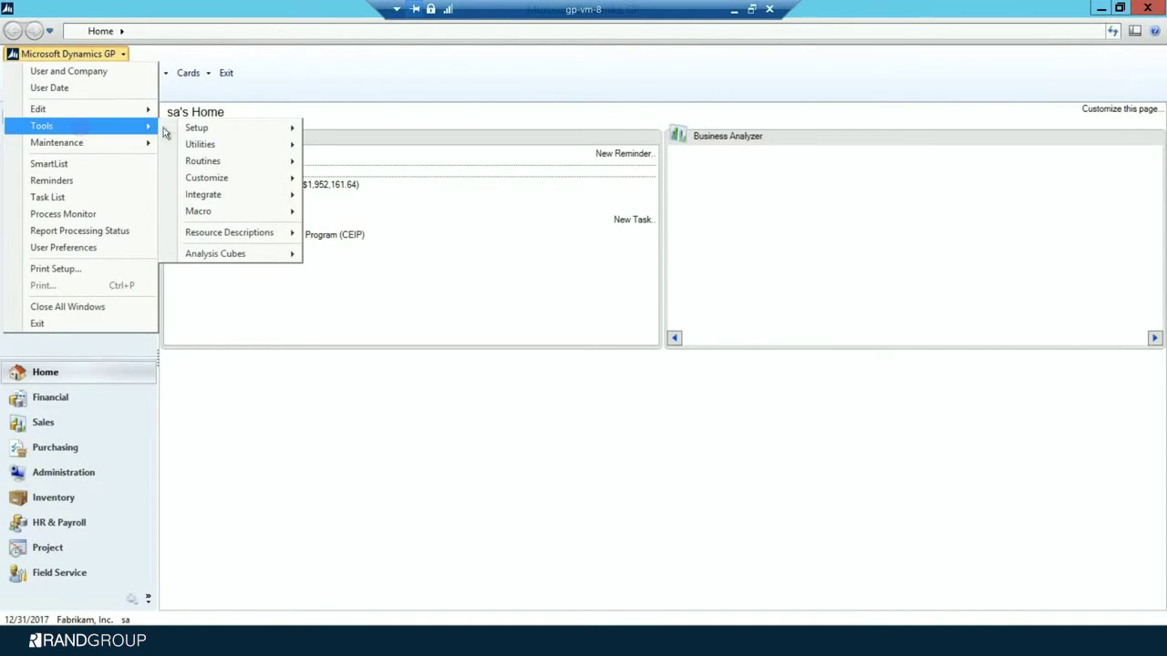
mouse_move(212, 161)
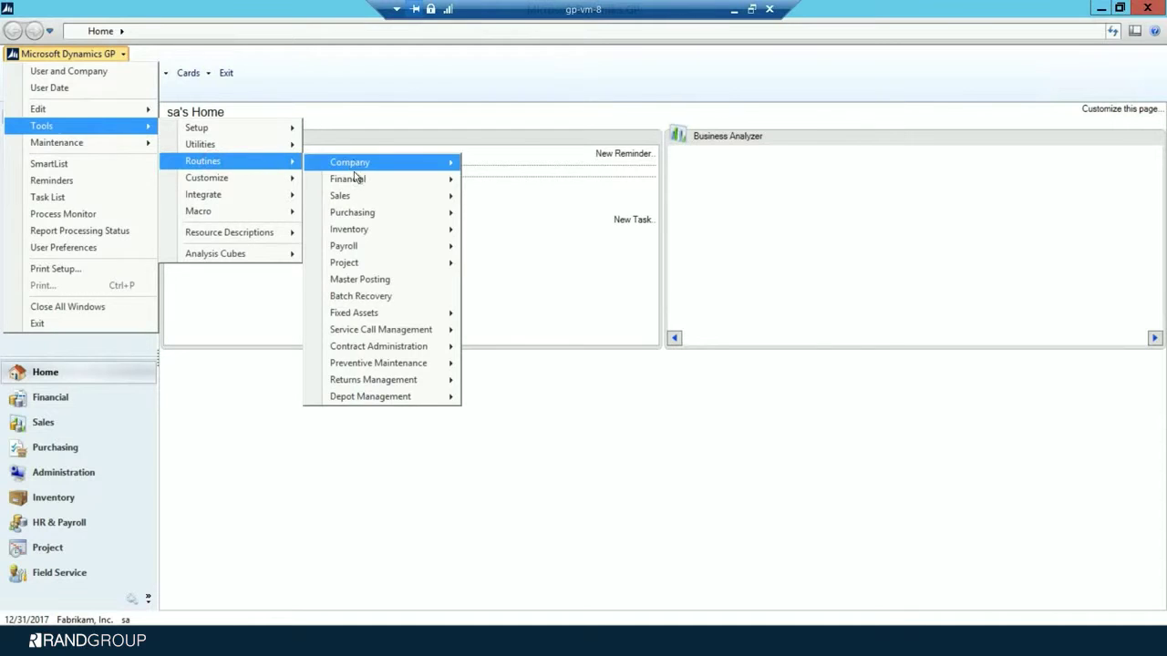
mouse_move(353, 180)
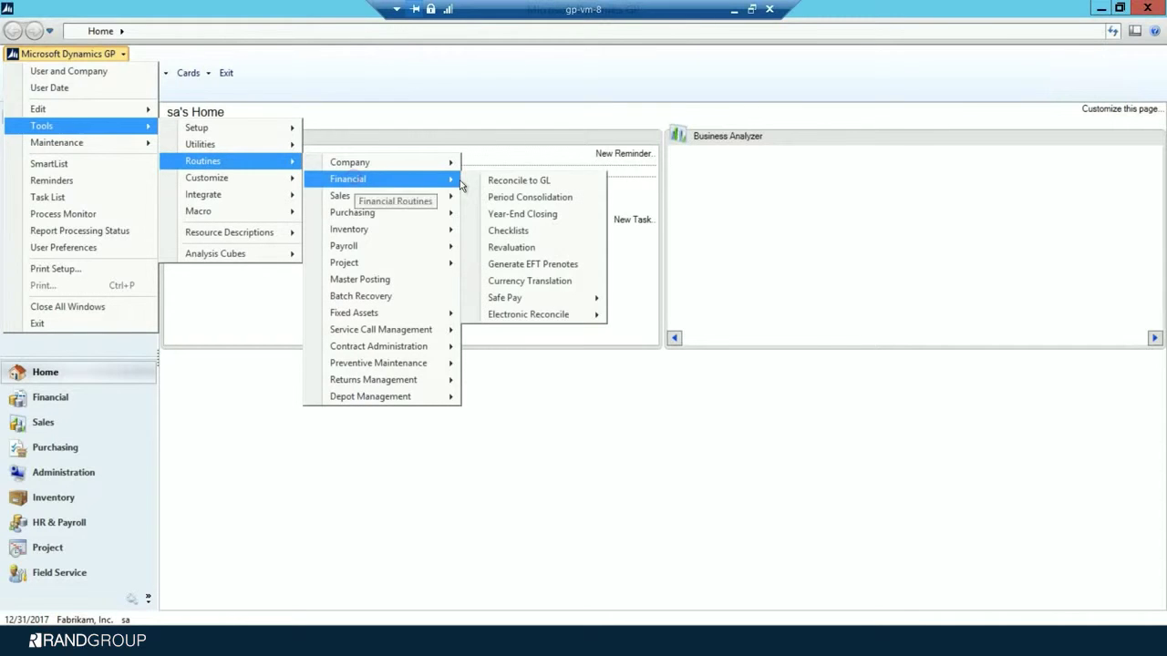
click(506, 213)
drag(447, 233, 524, 160)
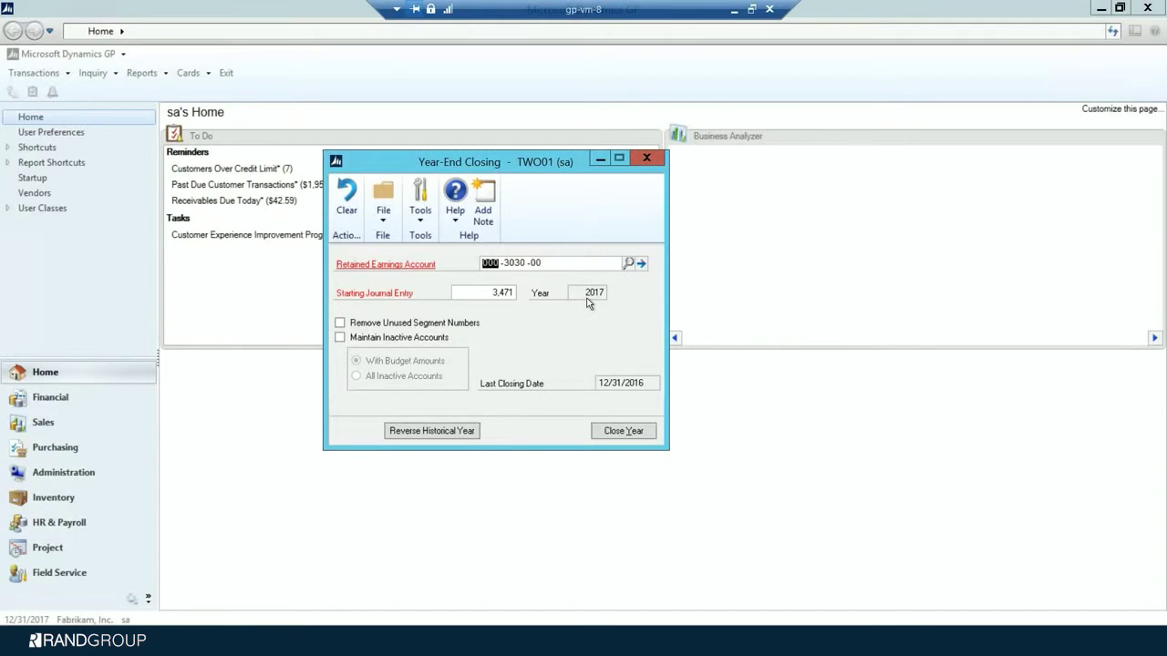
click(623, 432)
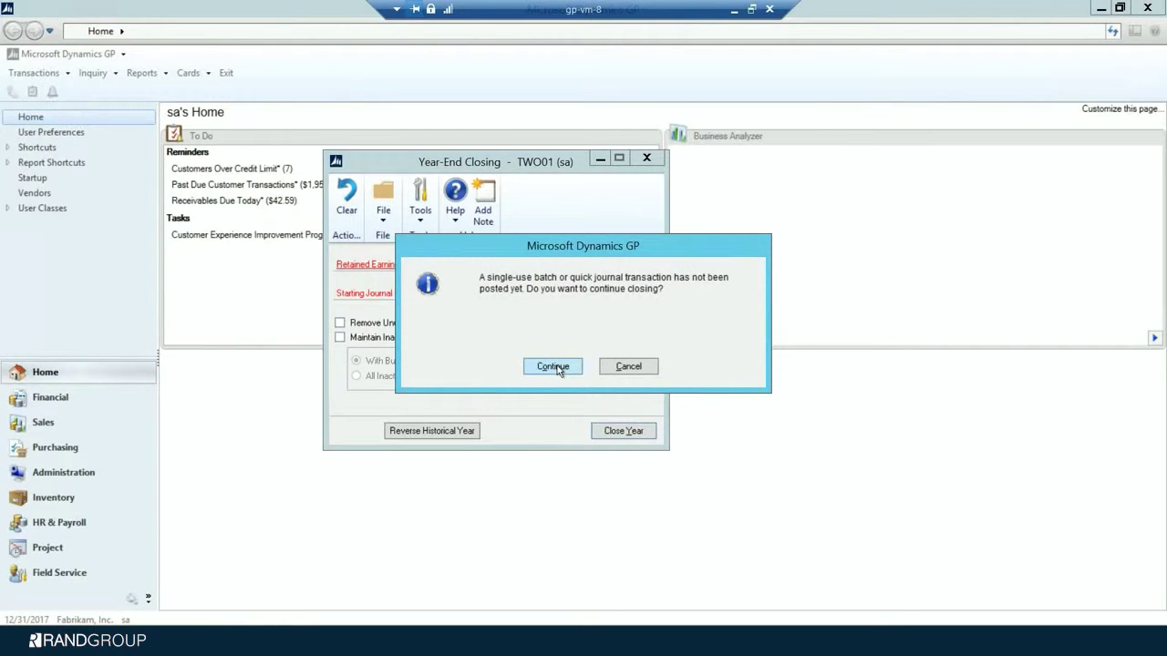
click(554, 366)
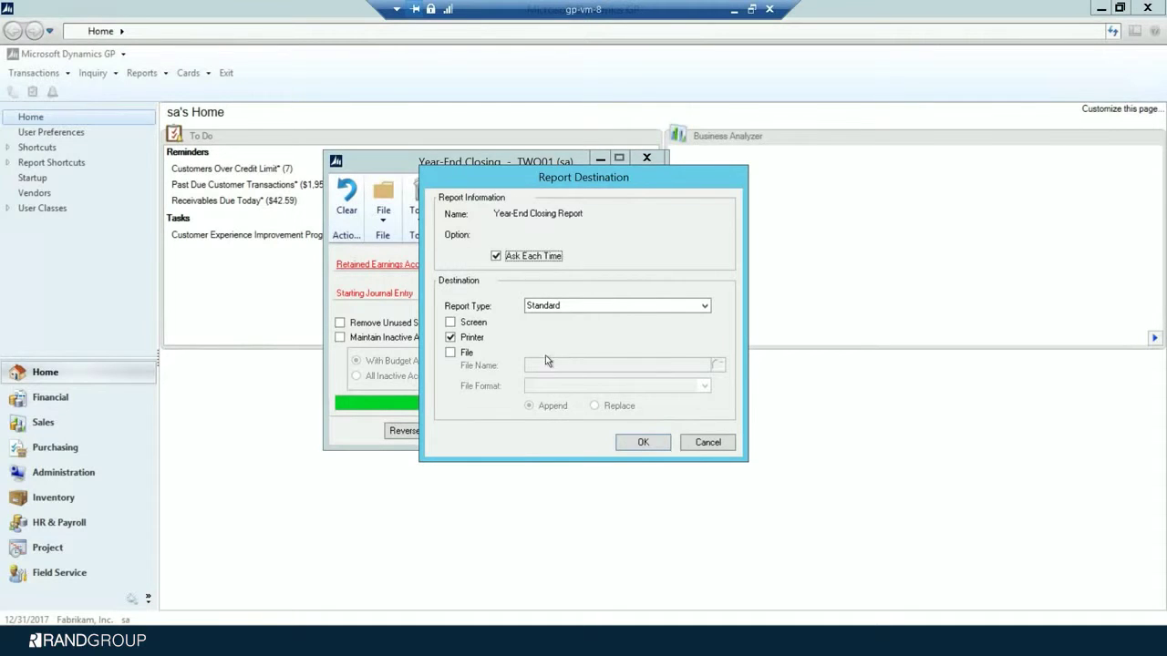
- Send the Year-End Closing Report to the screen instead of the printer
click(450, 321)
click(450, 337)
click(643, 442)
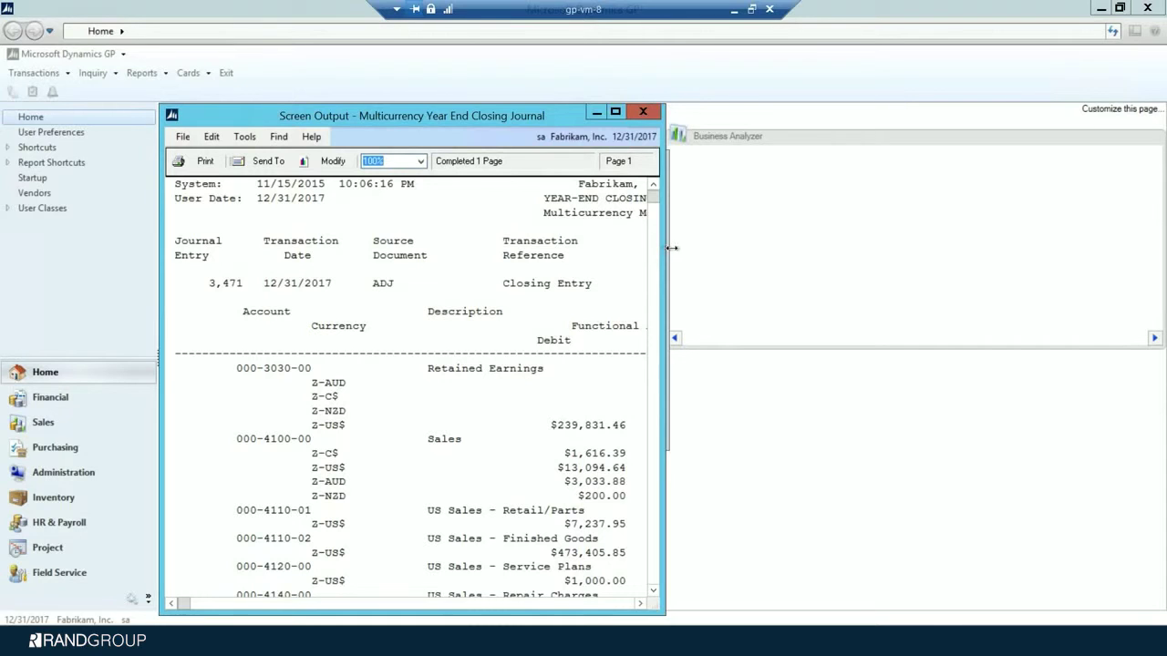
- Print the year-end closing journal with the Microsoft XPS Document Writer, save it to the Desktop as YEClosingJE, and close the report
drag(672, 248, 895, 248)
click(196, 164)
click(243, 316)
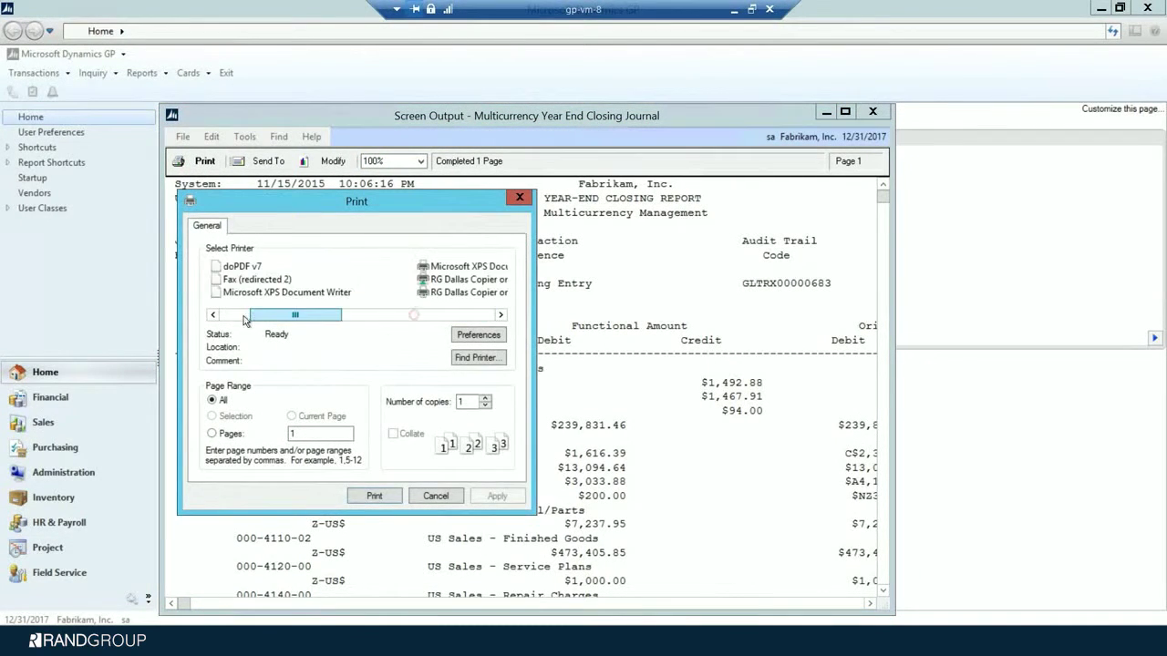
click(261, 293)
click(377, 496)
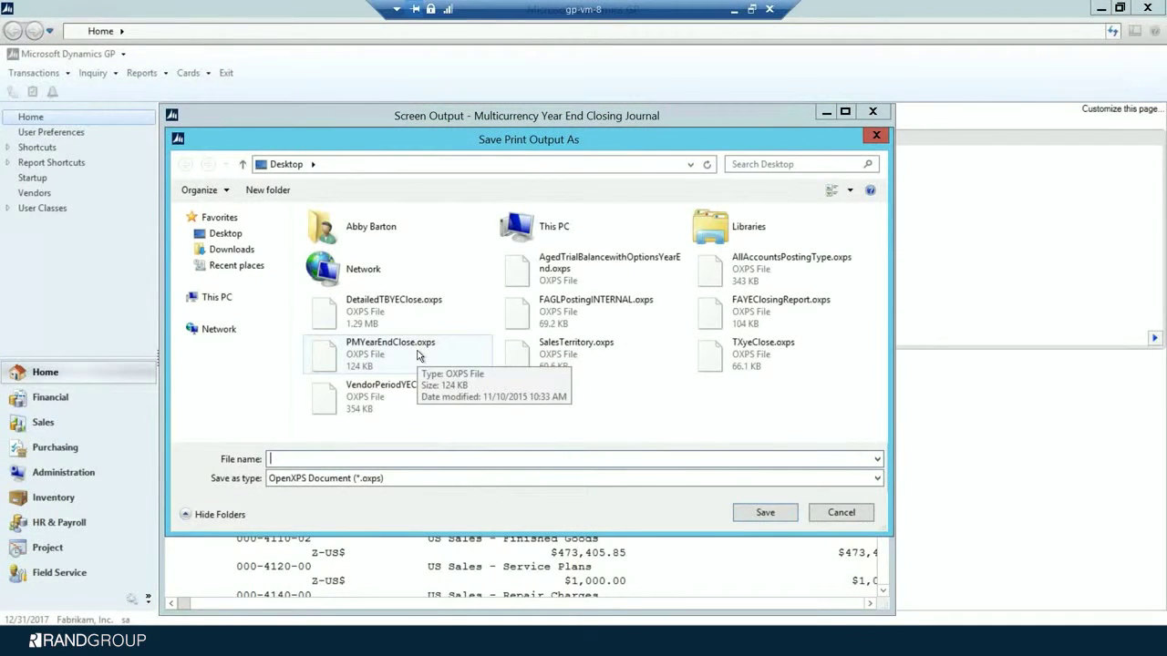
text(YEClosingJE)
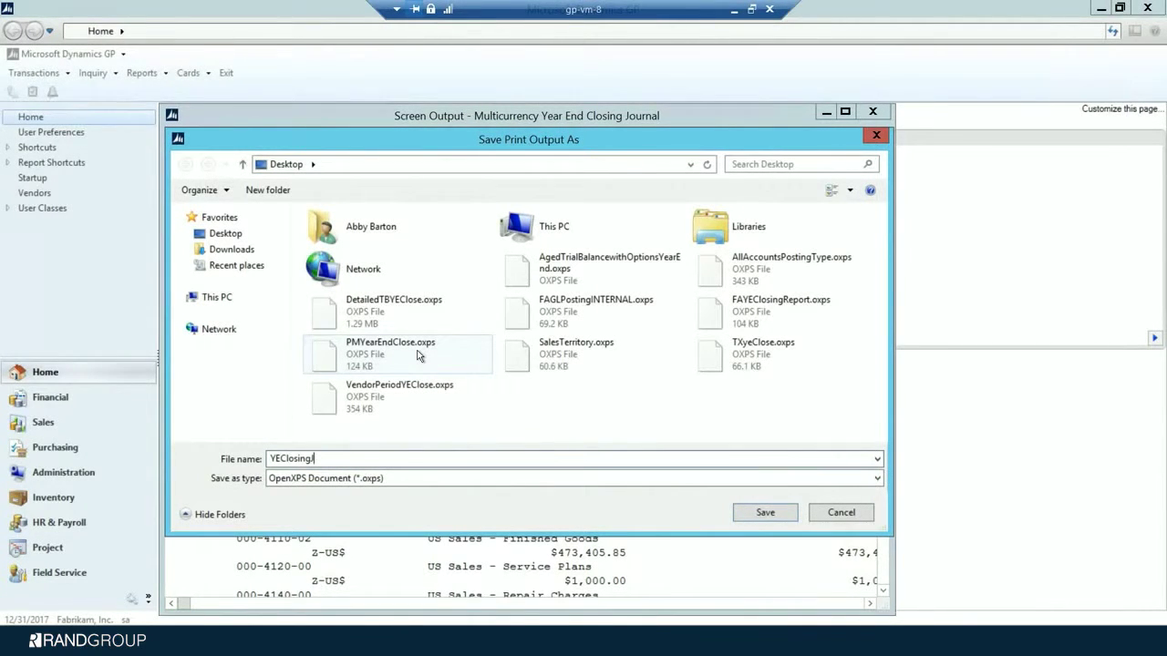
click(765, 514)
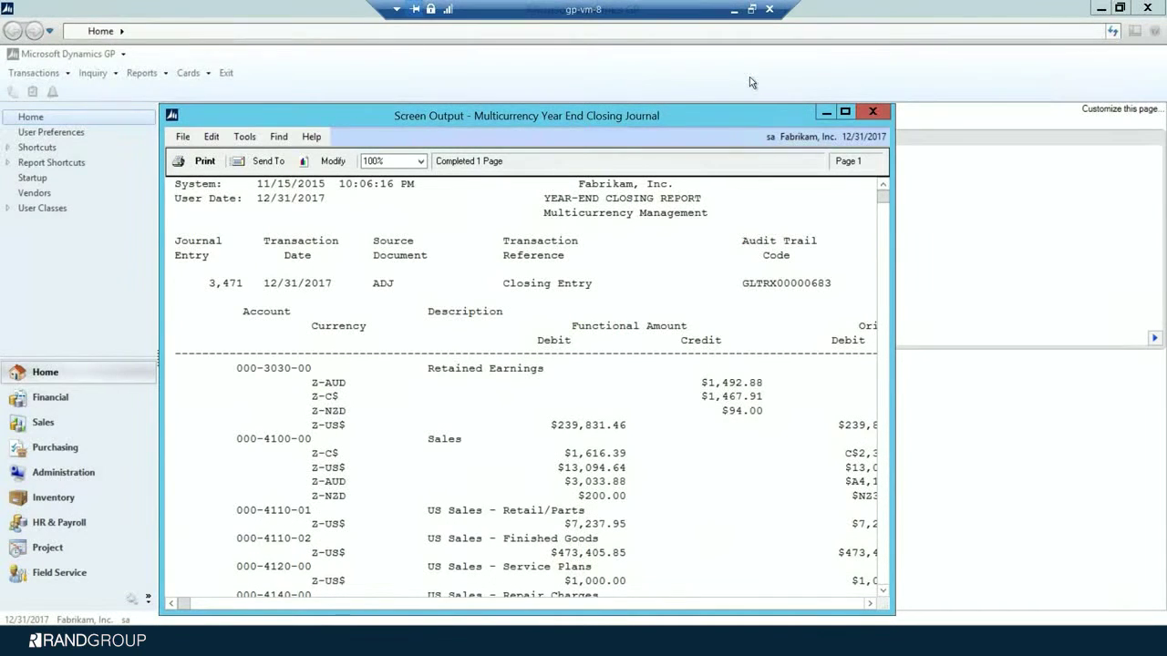
click(879, 115)
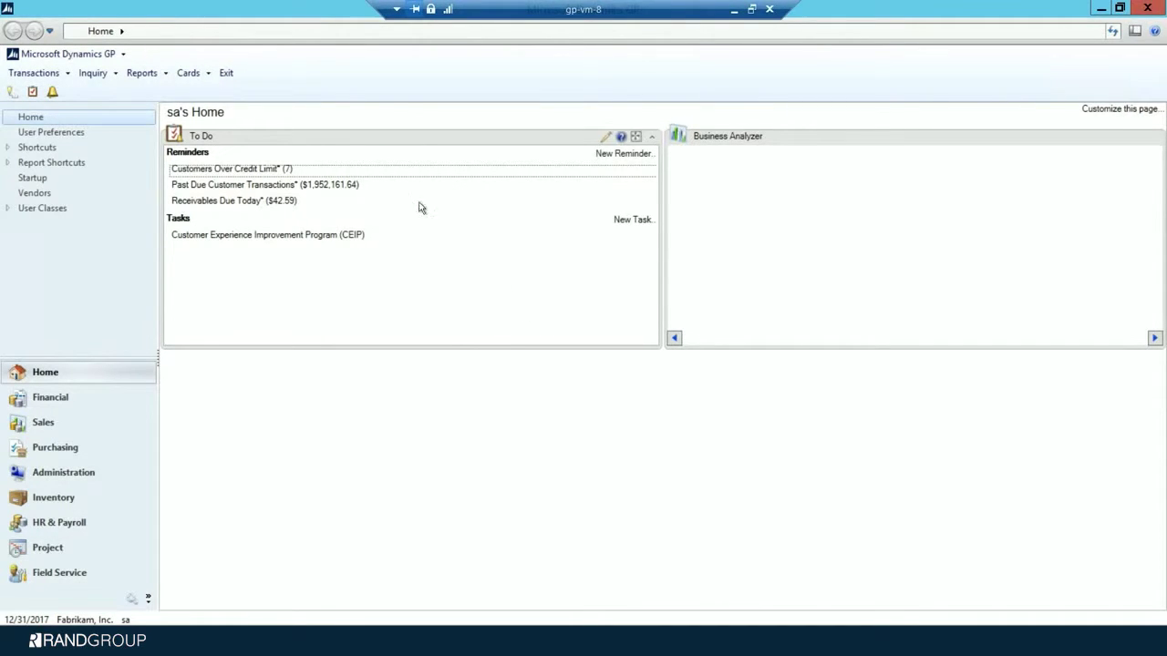
- Open the company's fiscal periods setup, close all periods of 2017 for every series, and confirm the setup
click(78, 60)
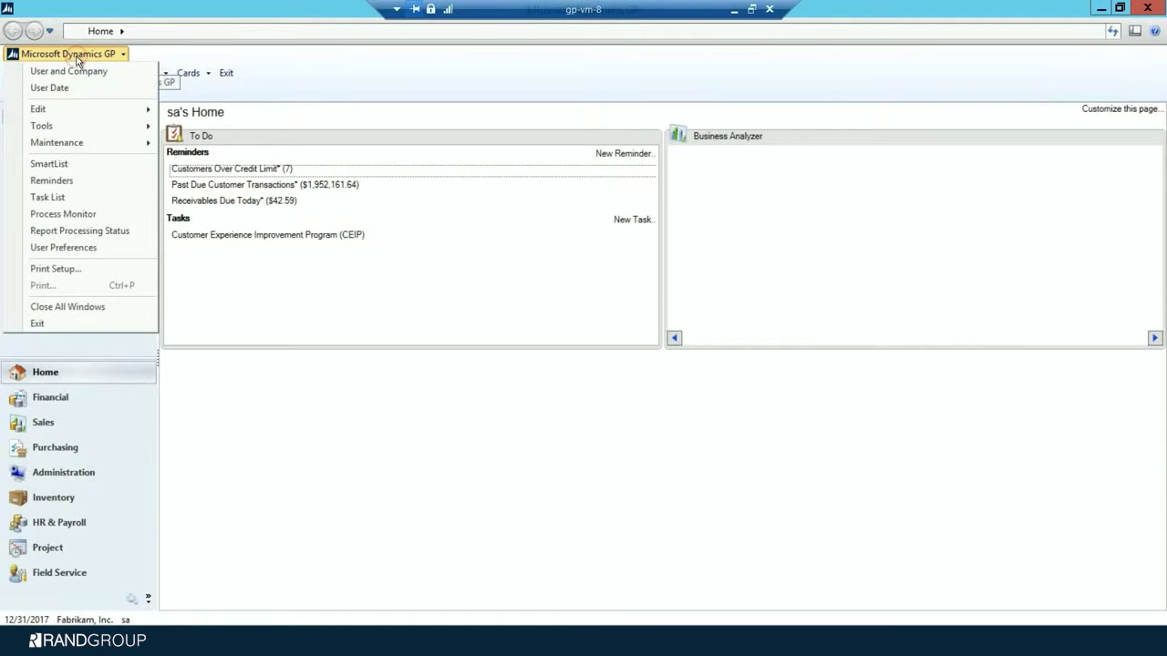
mouse_move(83, 128)
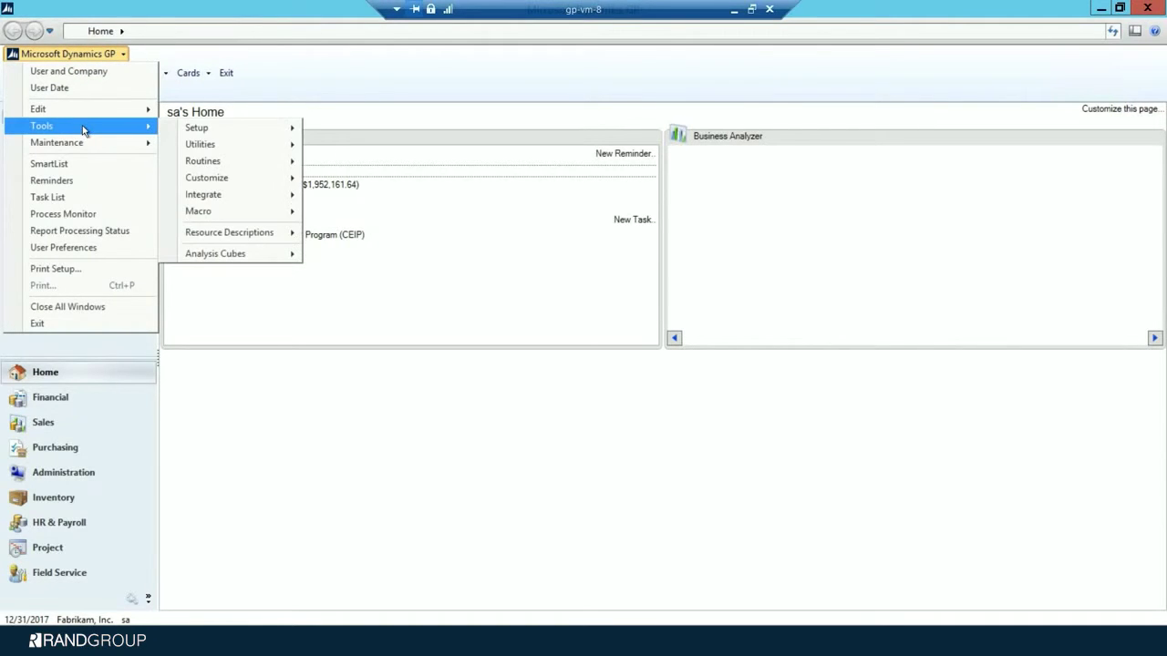
mouse_move(248, 131)
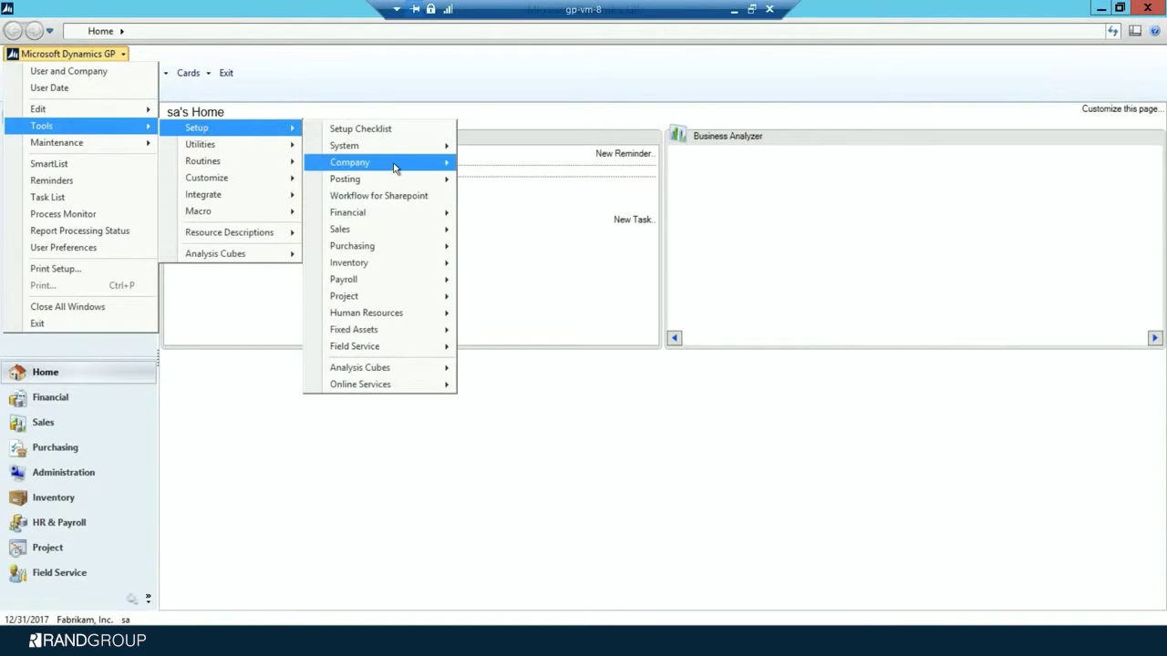
mouse_move(397, 169)
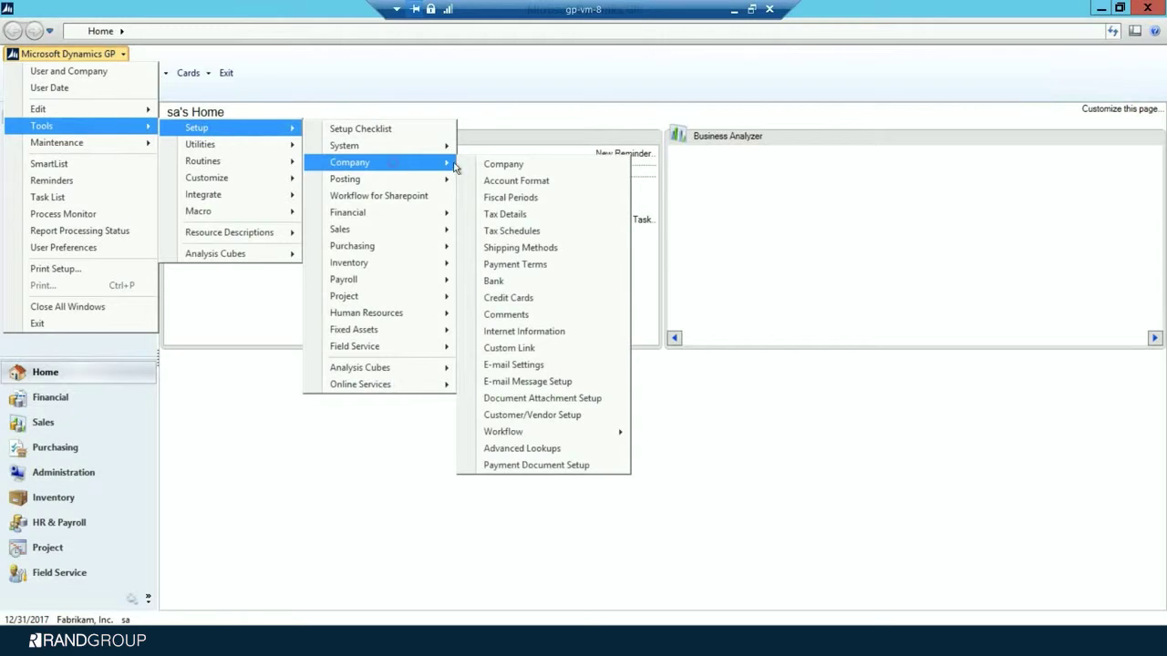
click(523, 197)
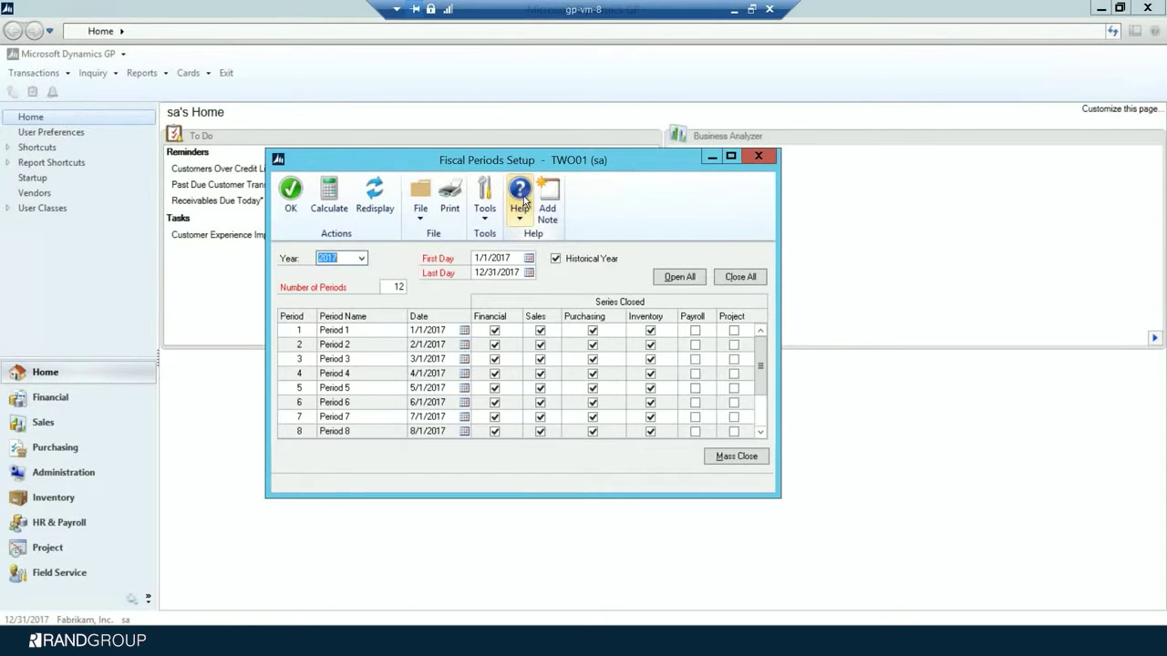
drag(765, 354, 765, 386)
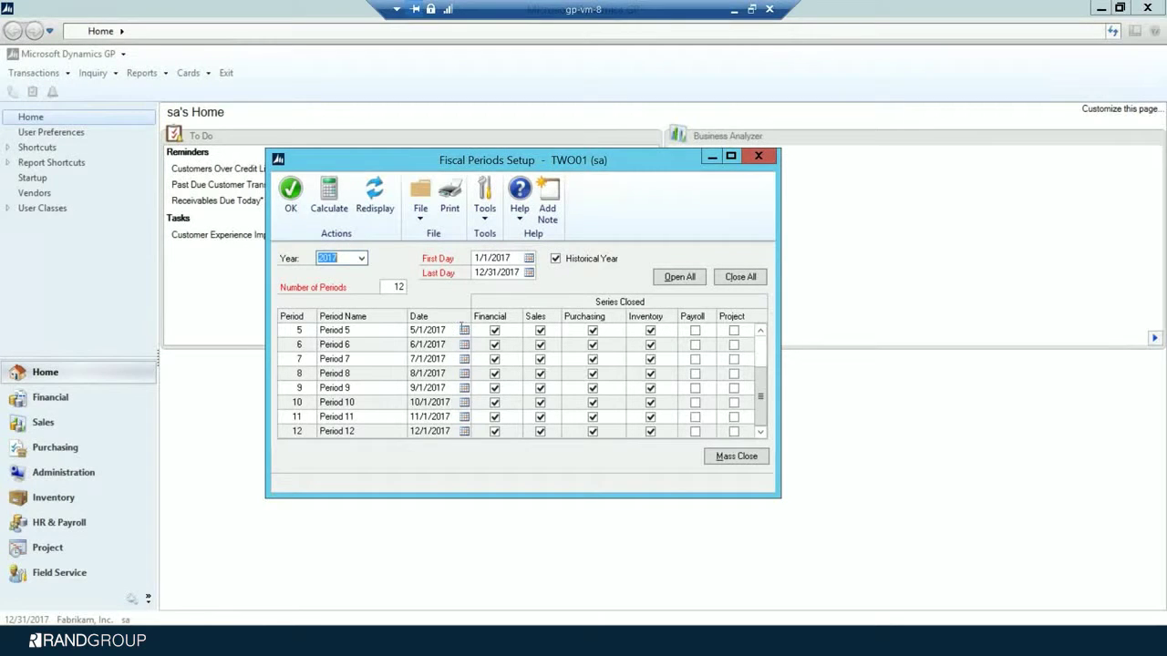
drag(762, 383, 762, 351)
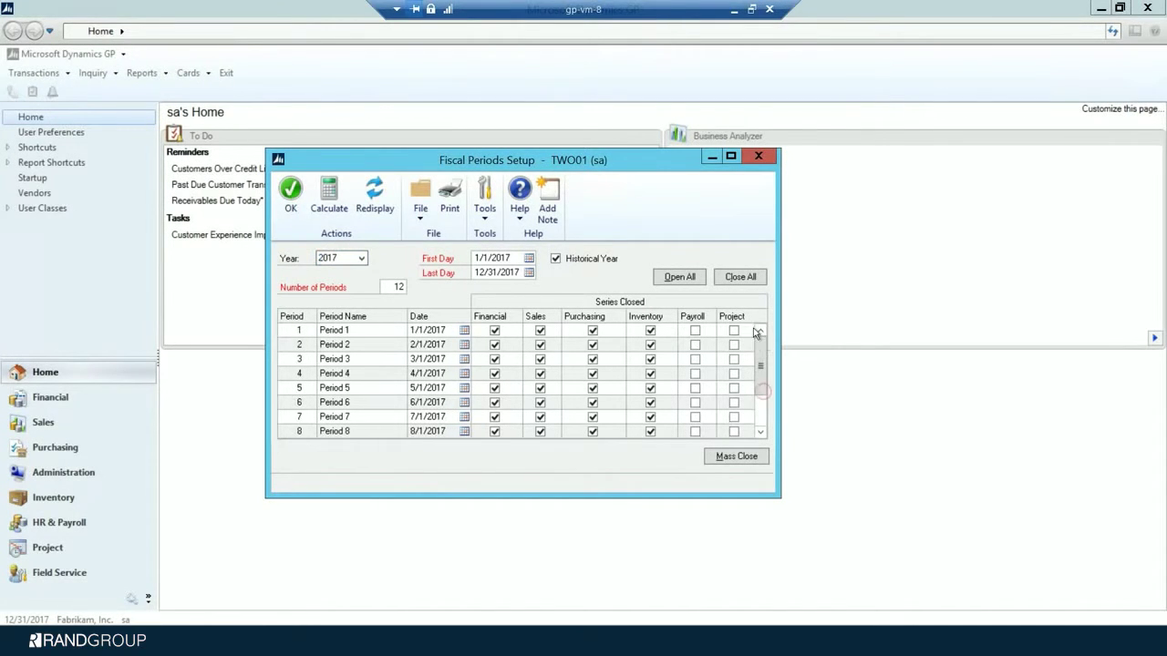
click(741, 278)
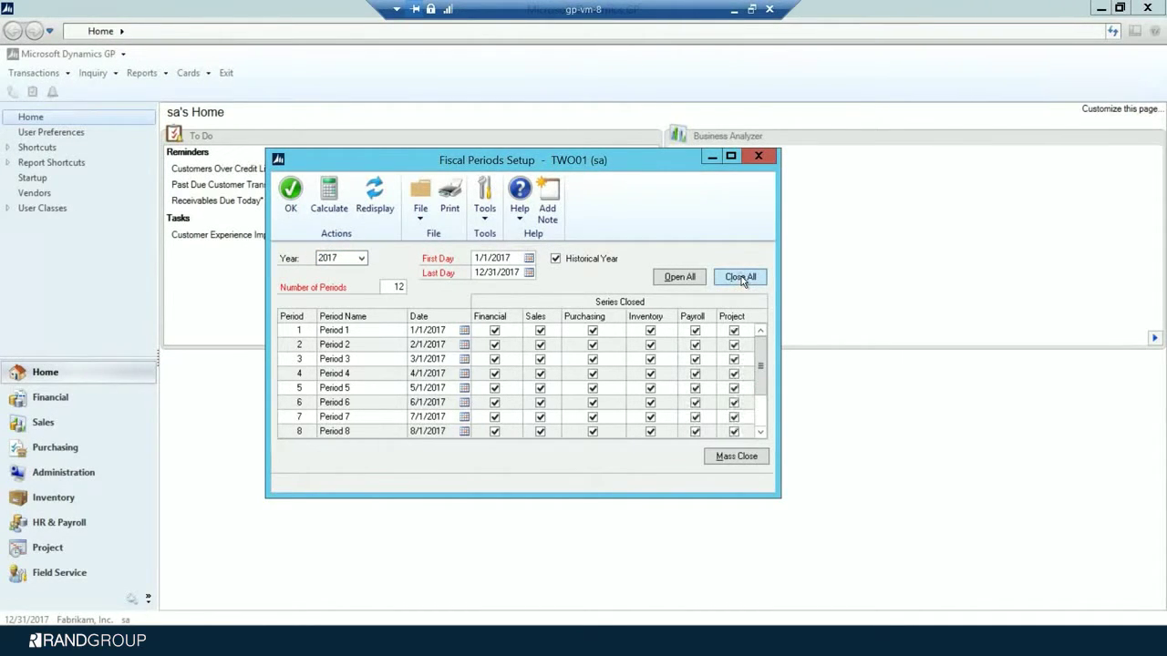
click(289, 191)
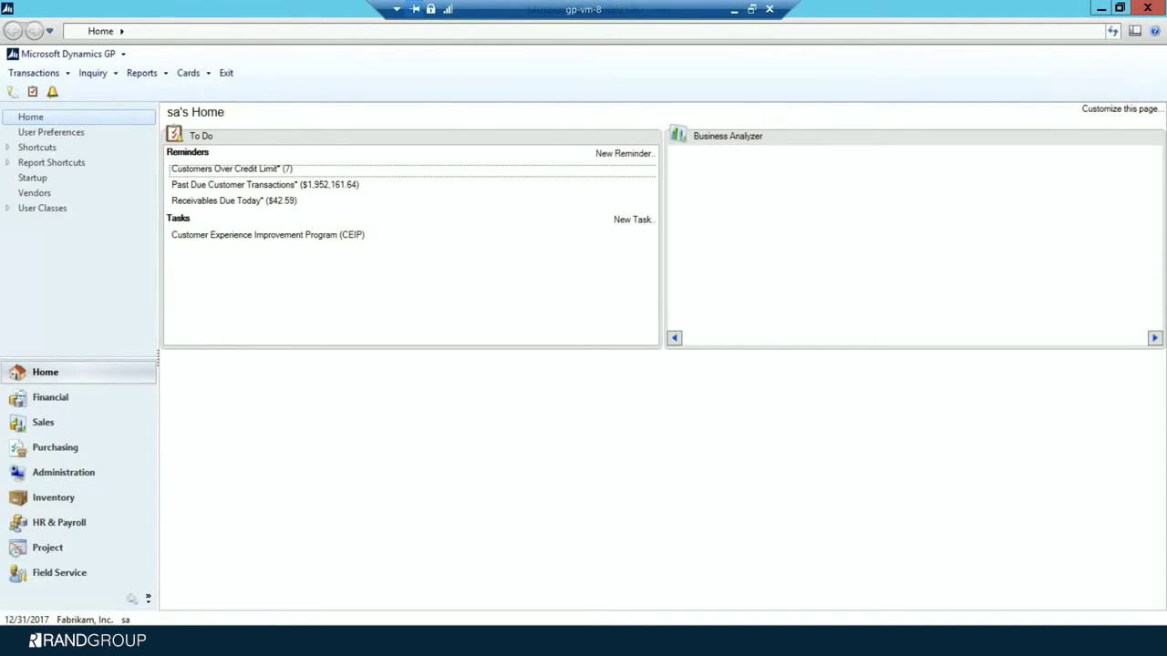
- Switch to SQL Server Management Studio and open the backup task for the TWO01 database
mouse_move(239, 640)
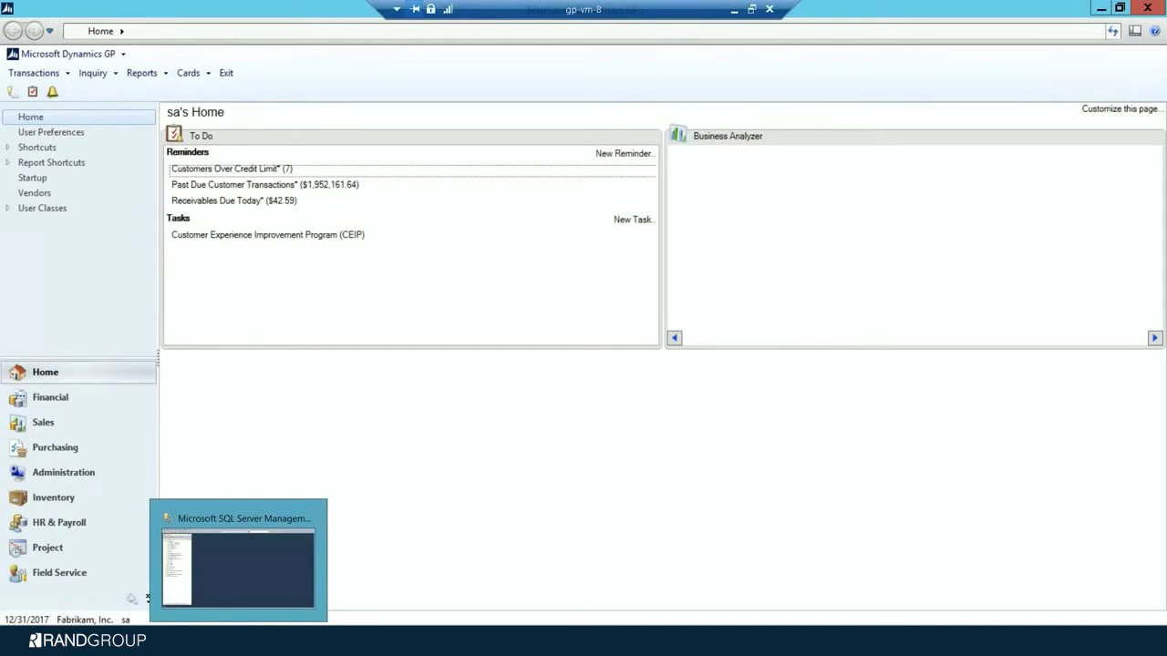
click(238, 556)
right_click(64, 290)
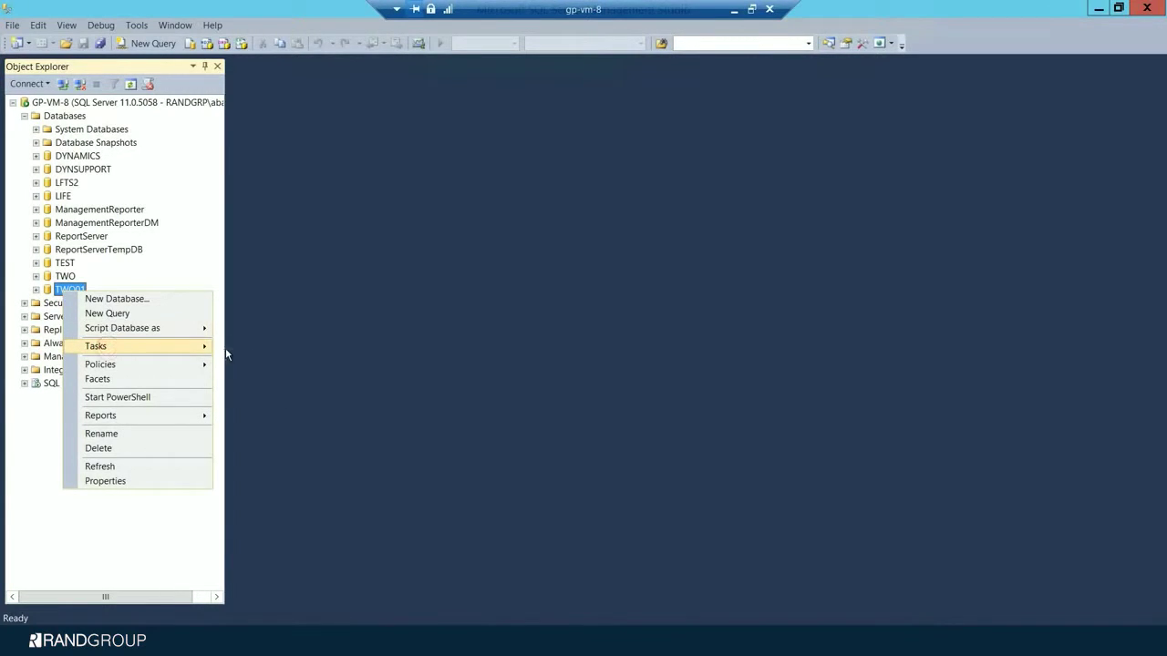
mouse_move(193, 353)
click(264, 380)
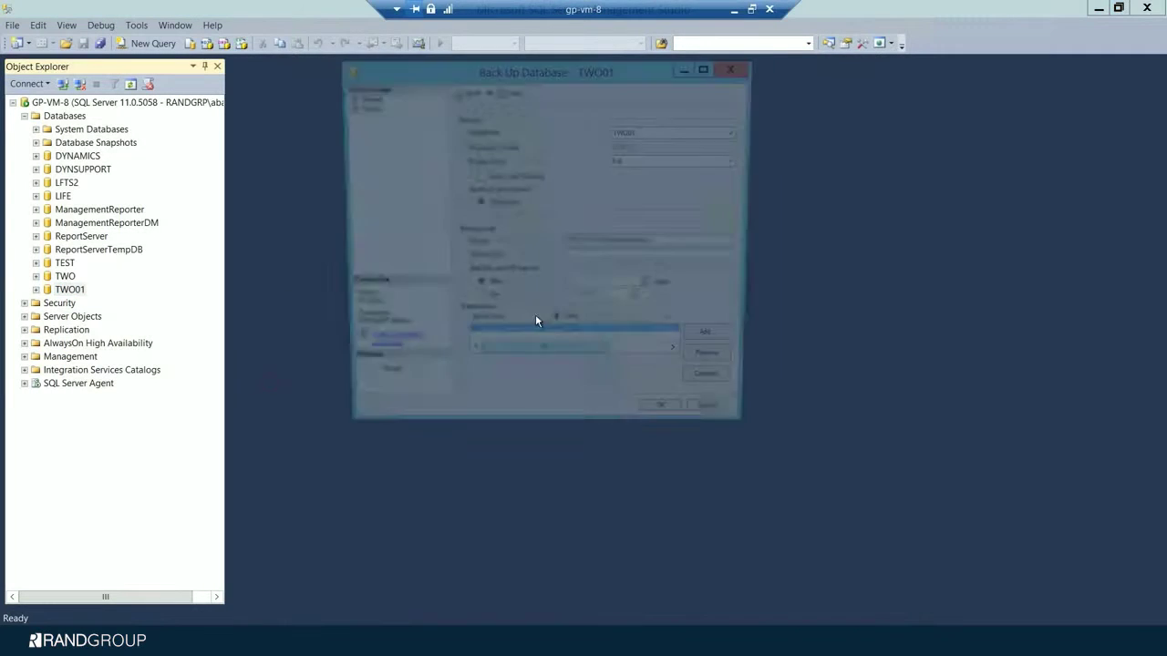
- Add a backup destination file named FinalGLYEClose.bak in the server's Backup folder
click(718, 341)
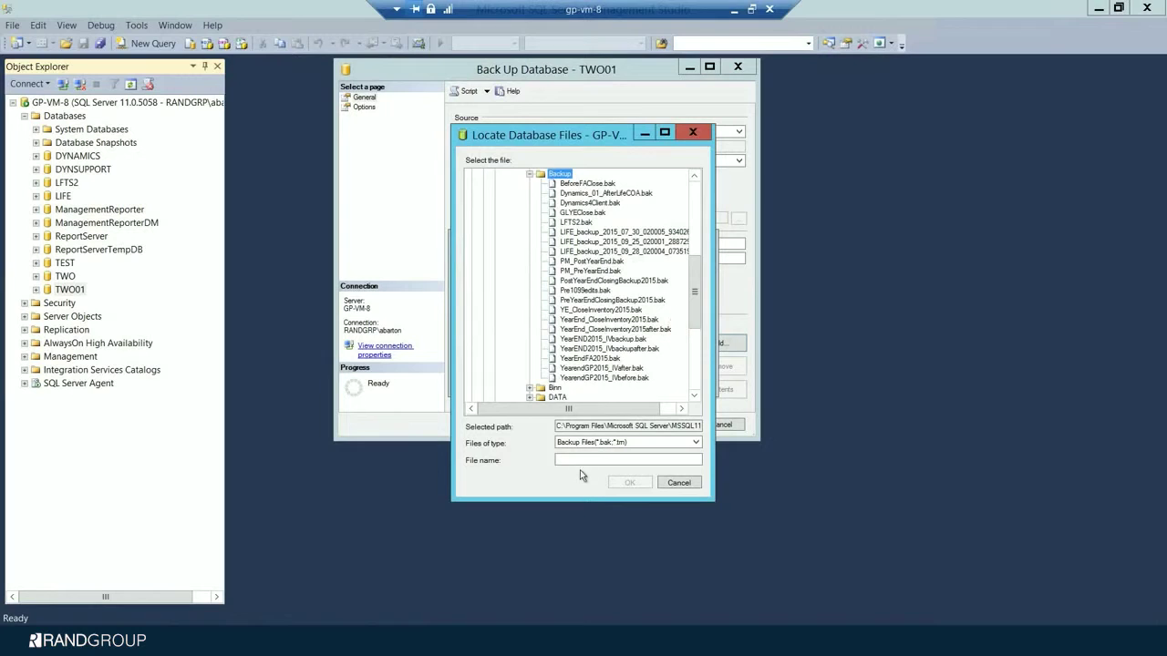
click(581, 462)
text(FinalGLYEClose.bak)
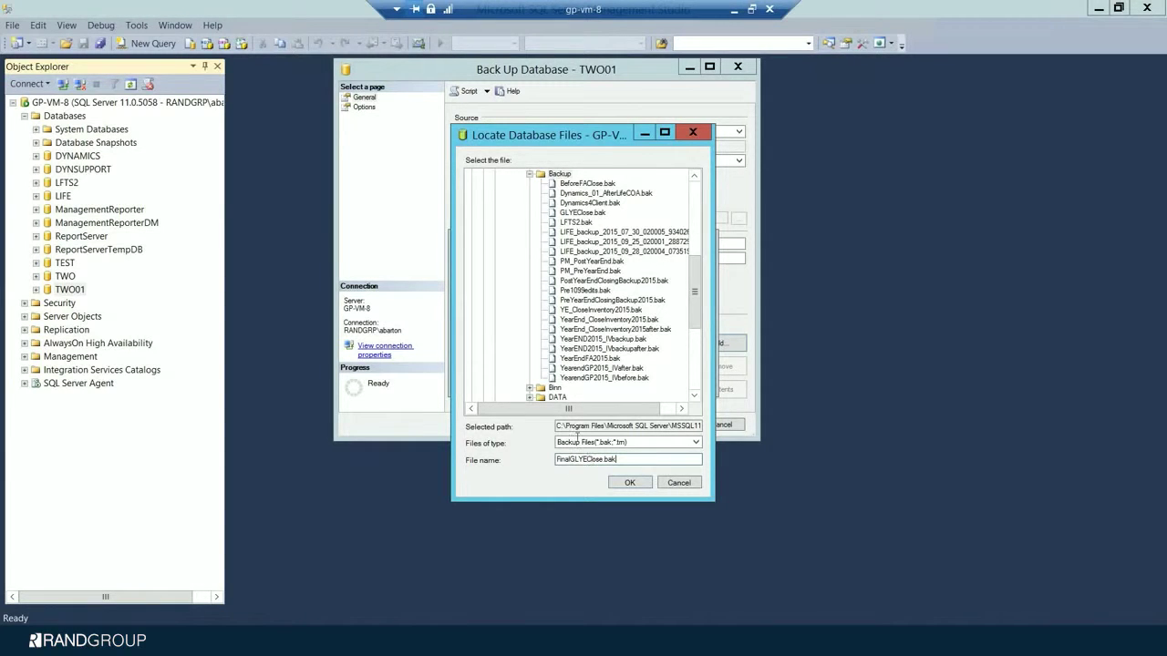